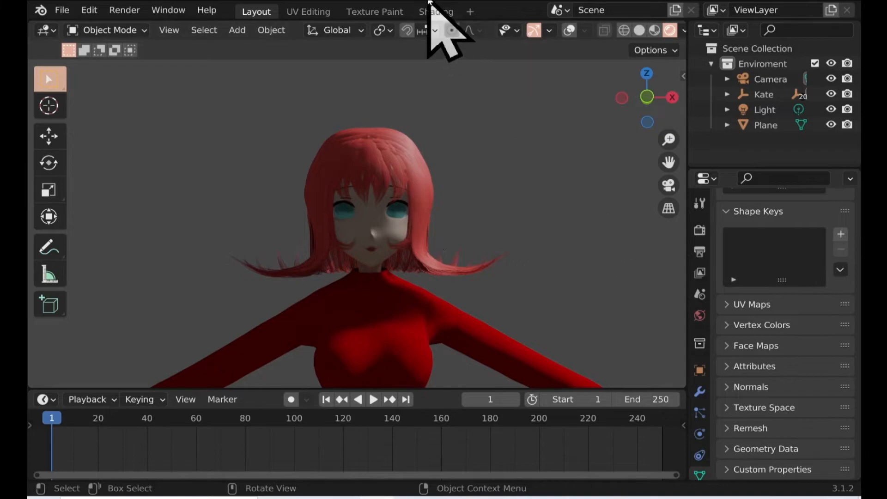
Switch to the Shading workspace
left_click(437, 13)
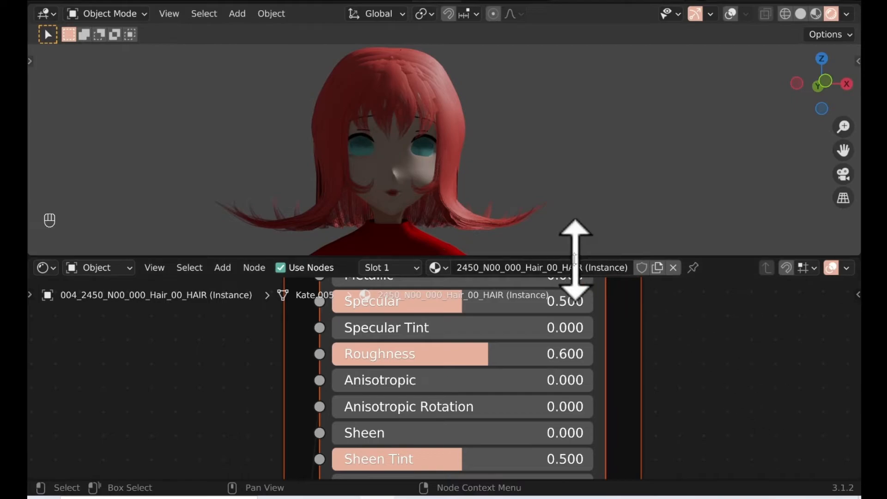
Try an Anisotropic value of 1.000 on the hair material's Principled BSDF, then return it to 0.000
left_click_drag(352, 381, 637, 360)
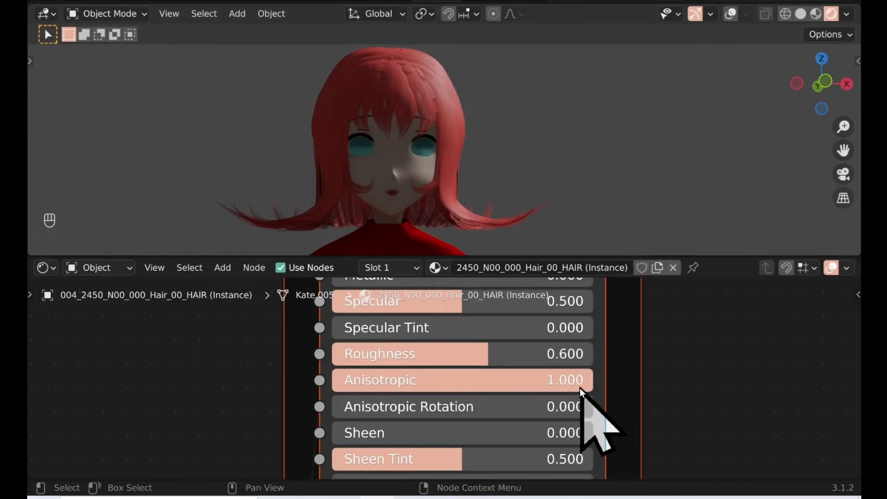
left_click_drag(578, 380, 372, 365)
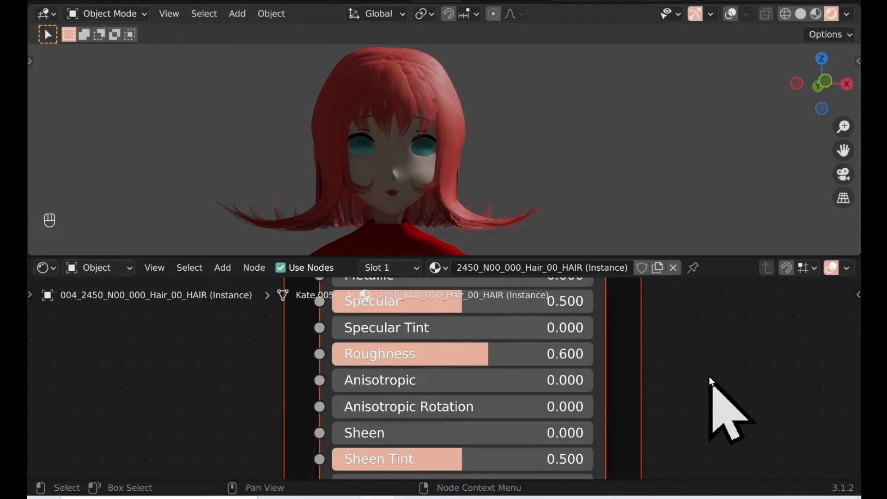
Examine the hair material's node tree, from the Hair Matte Principled BSDF and Material Output to the texture nodes
key("Home")
middle_click_drag(708, 376, 561, 245)
scroll(588, 382, "up", 5)
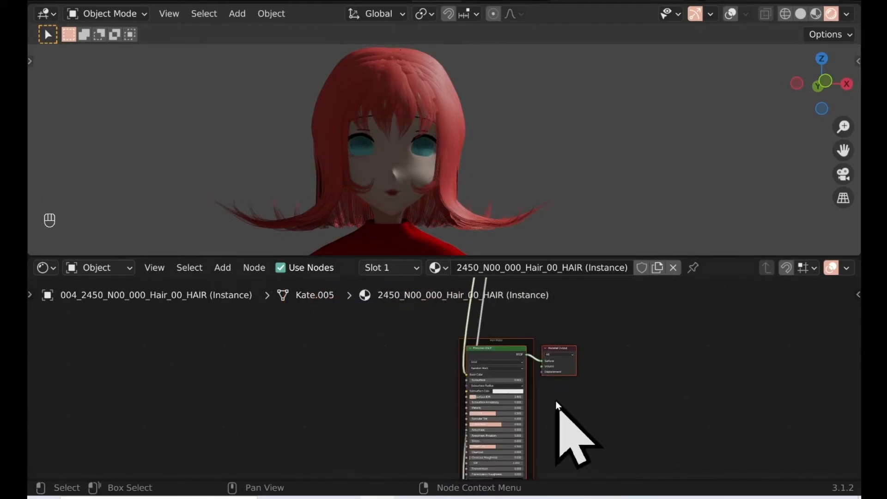
scroll(646, 444, "up", 4)
middle_click_drag(643, 446, 601, 450)
scroll(492, 377, "up", 2)
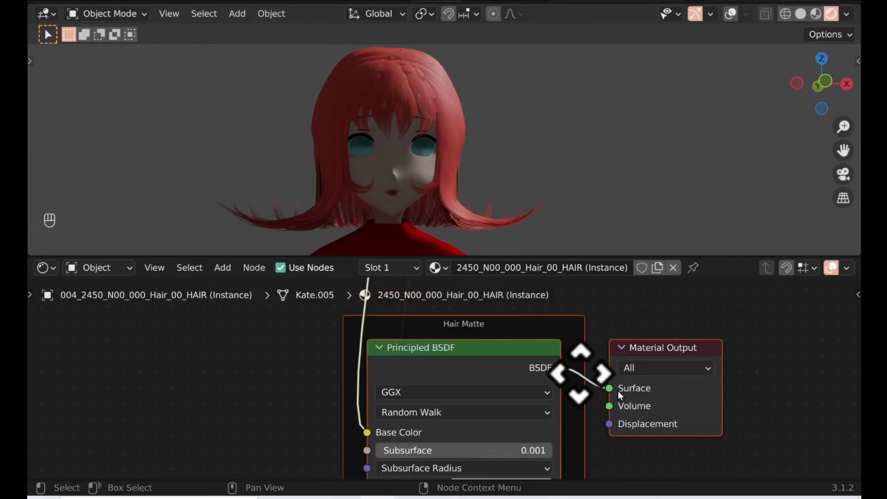
scroll(522, 376, "down", 3)
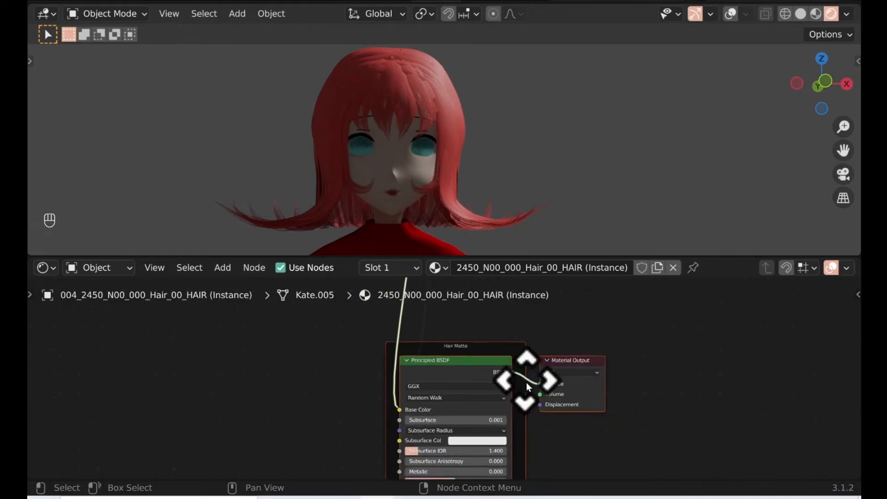
scroll(637, 434, "up", 3)
middle_click_drag(638, 434, 560, 416)
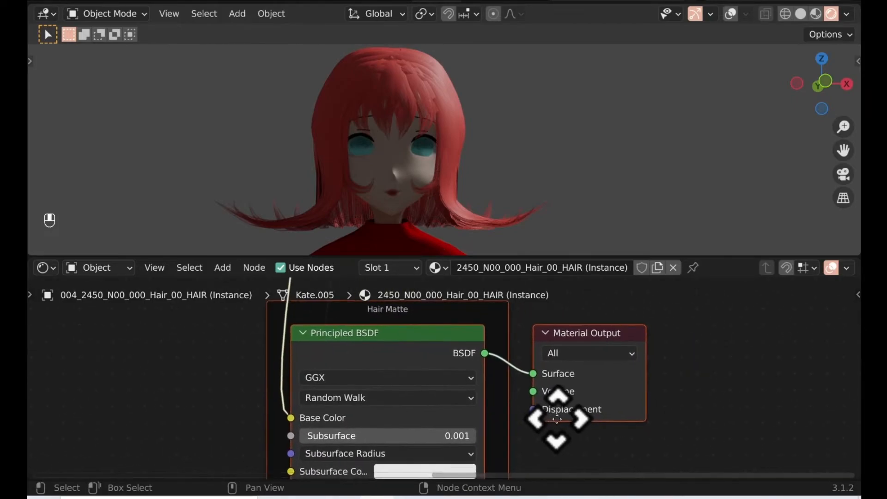
scroll(630, 405, "down", 7)
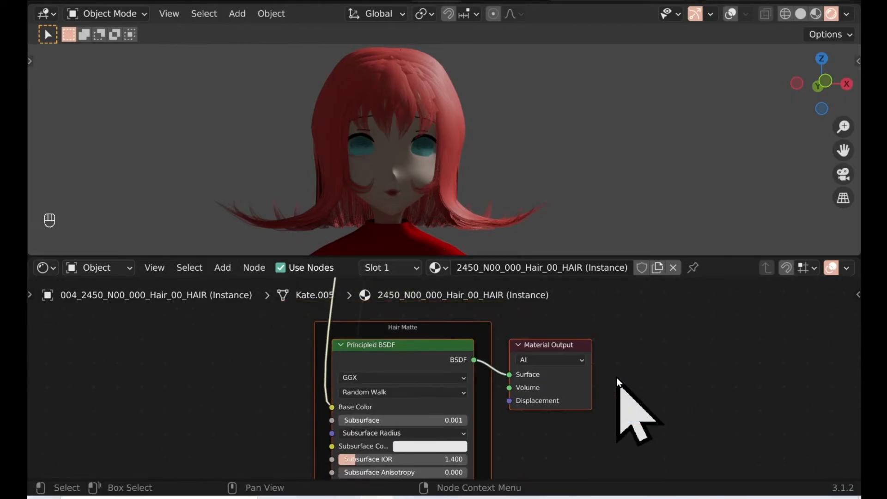
middle_click_drag(591, 341, 625, 475)
middle_click_drag(586, 314, 618, 371)
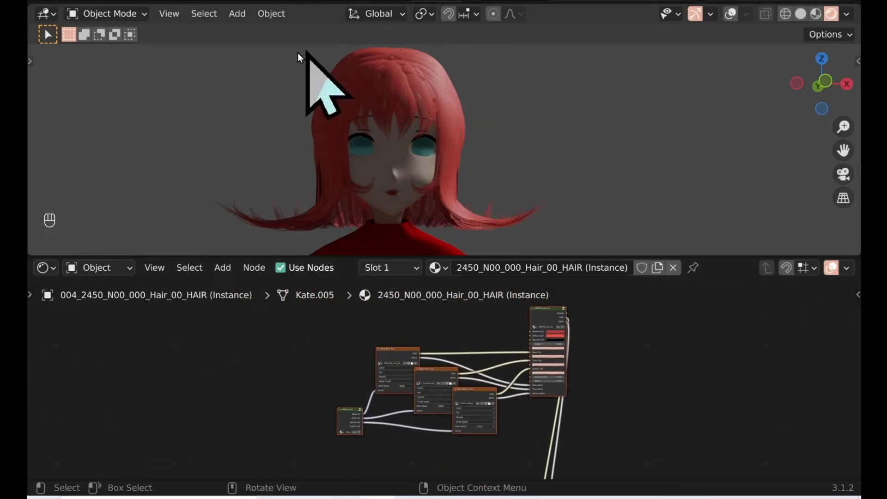
scroll(677, 346, "up", 2)
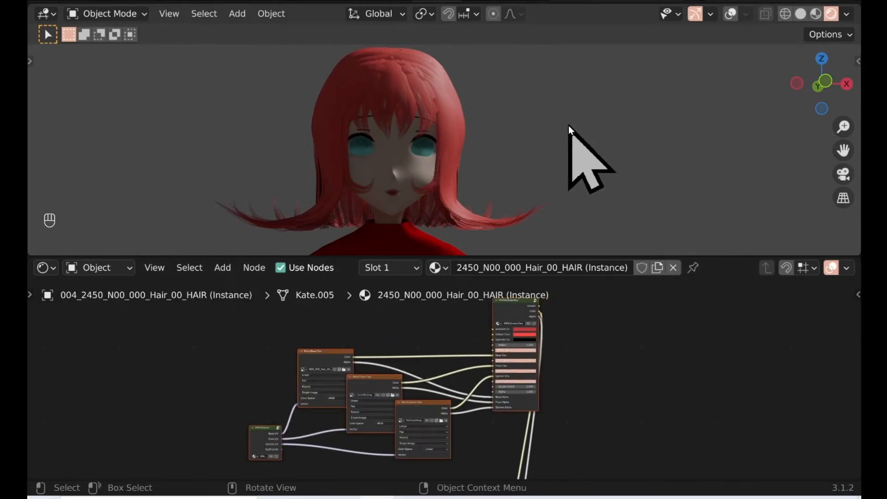
Turn on the viewport overlays and select the face mesh to inspect its skin material nodes
key("shift+alt+z")
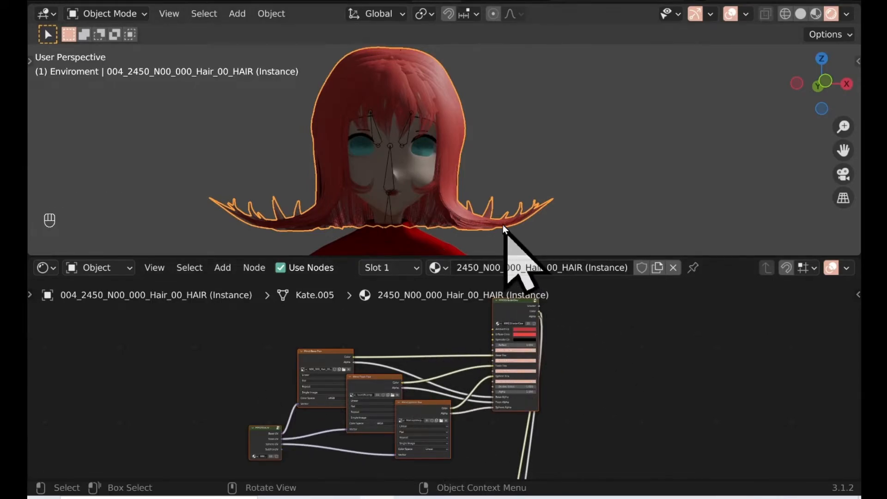
left_click(427, 182)
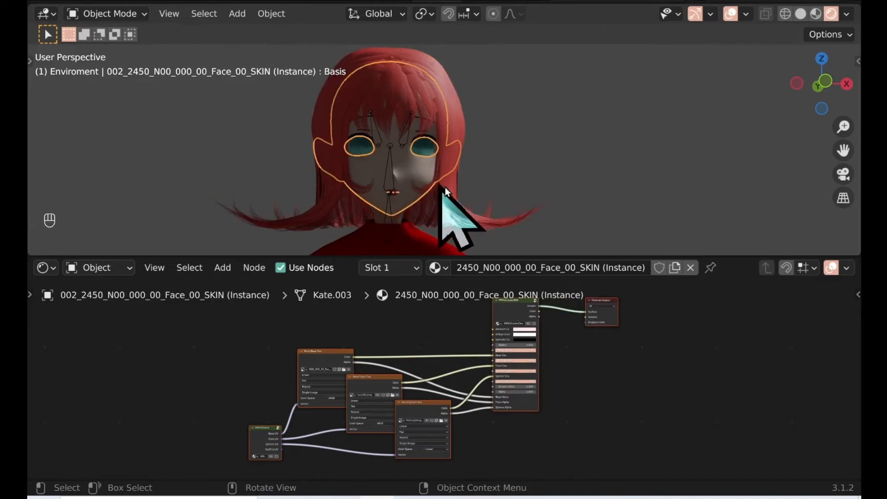
middle_click_drag(697, 398, 647, 378)
scroll(672, 350, "down", 2)
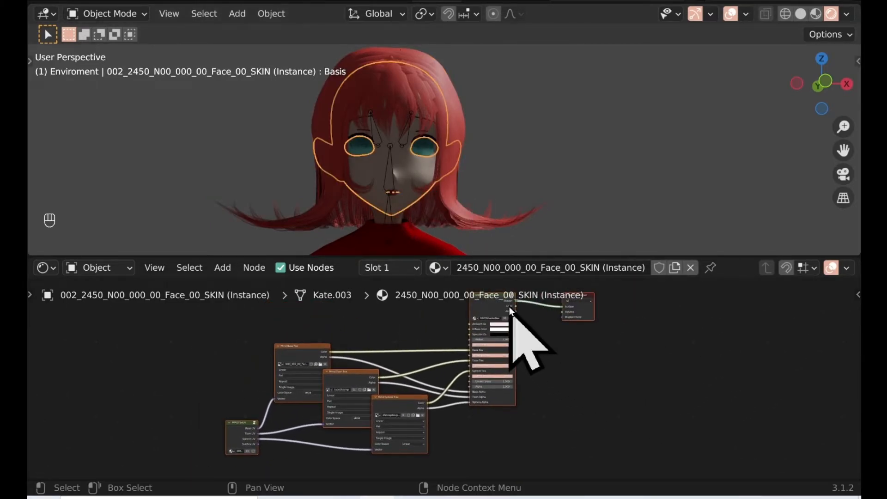
Reselect the hair mesh and examine its material nodes around the Hair Matte Principled BSDF
left_click(493, 230)
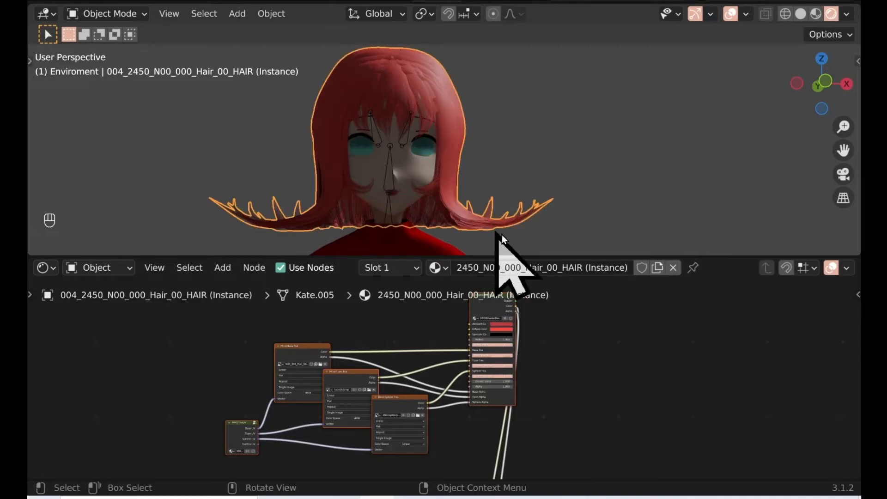
scroll(611, 391, "down", 2)
scroll(608, 388, "up", 1)
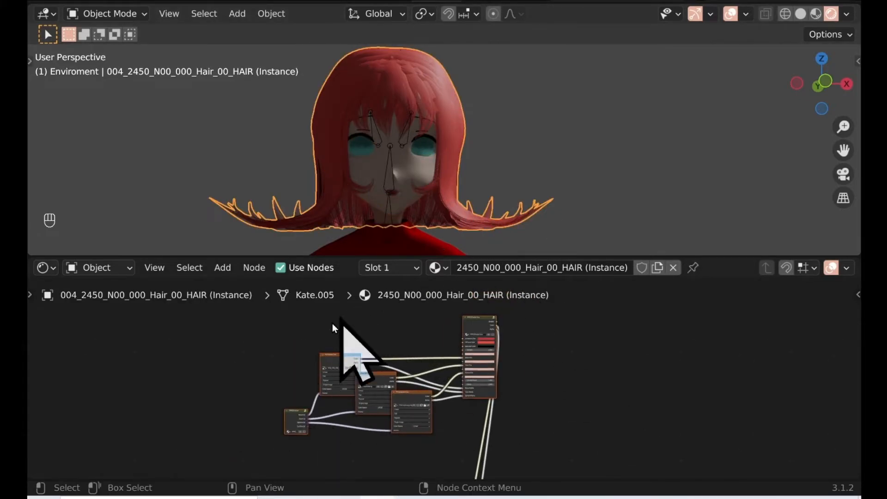
middle_click_drag(525, 347, 568, 485)
scroll(527, 431, "up", 3)
middle_click_drag(525, 427, 538, 316)
scroll(527, 348, "up", 3)
scroll(528, 348, "down", 8)
middle_click_drag(689, 370, 641, 394)
scroll(661, 366, "up", 2)
left_click_drag(669, 356, 358, 418)
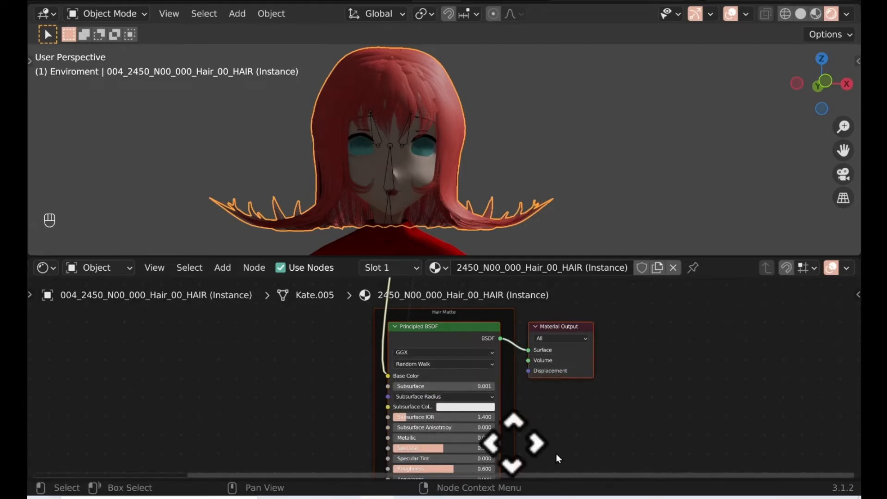
Deselect all nodes and add a Tangent node in the empty space before the hair's Principled BSDF
left_click(688, 401)
middle_click_drag(688, 402, 785, 385)
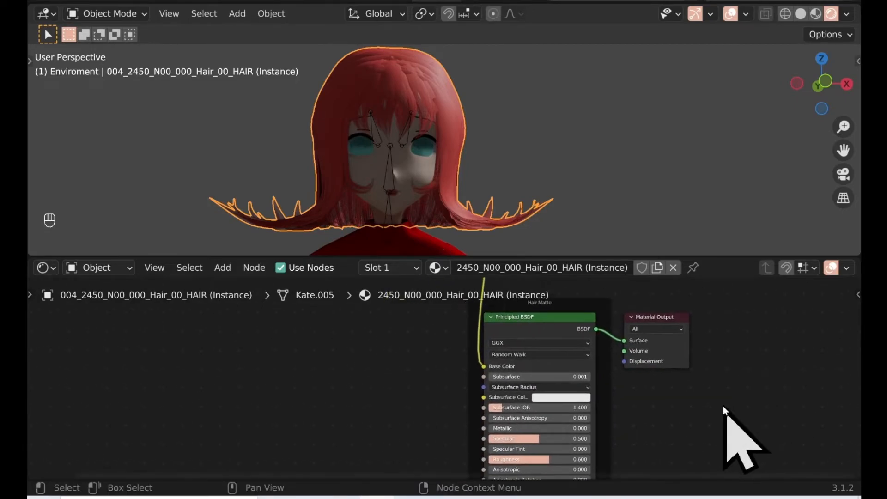
middle_click_drag(722, 406, 748, 422)
scroll(503, 175, "up", 3)
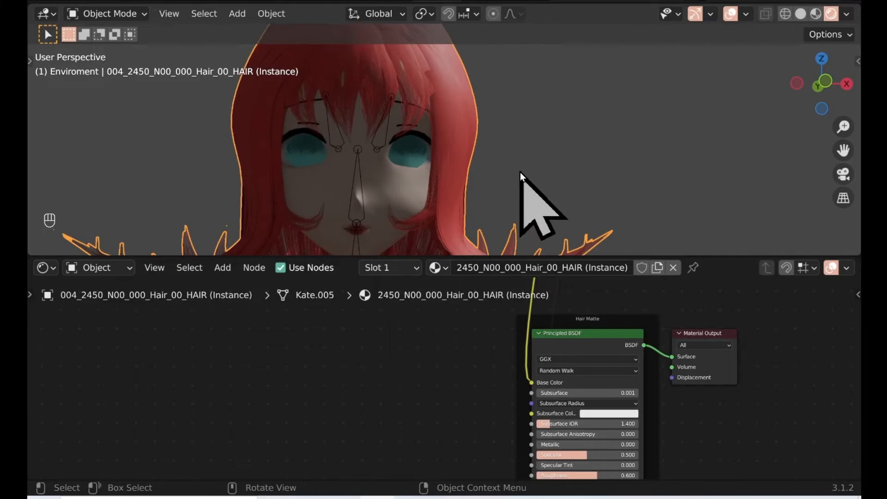
scroll(520, 172, "down", 3)
middle_click_drag(454, 411, 469, 393)
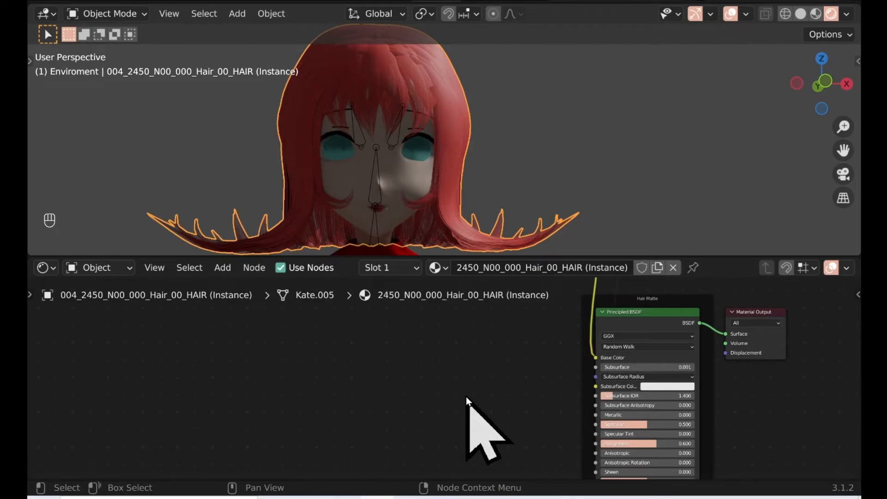
key("shift+a")
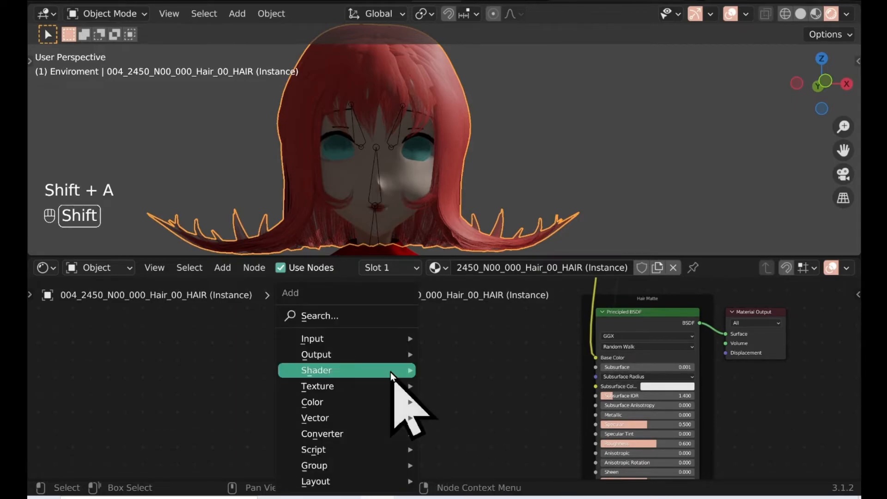
left_click(367, 312)
type("tangent")
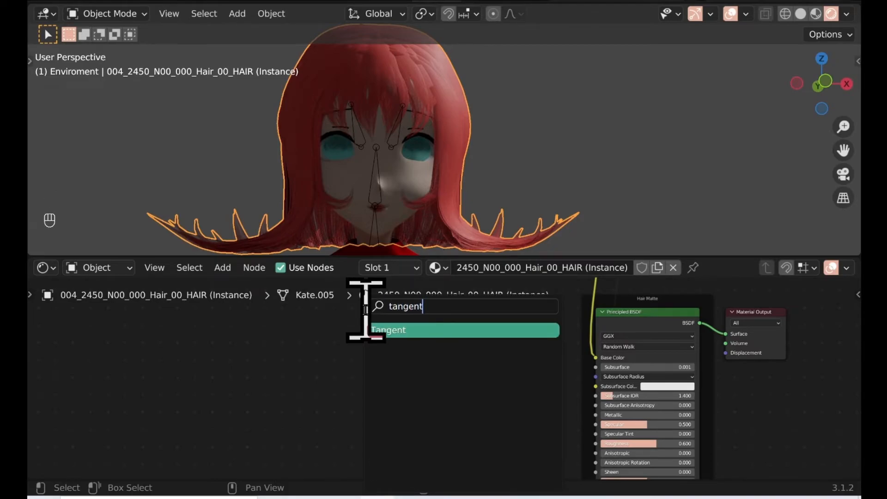
left_click(453, 328)
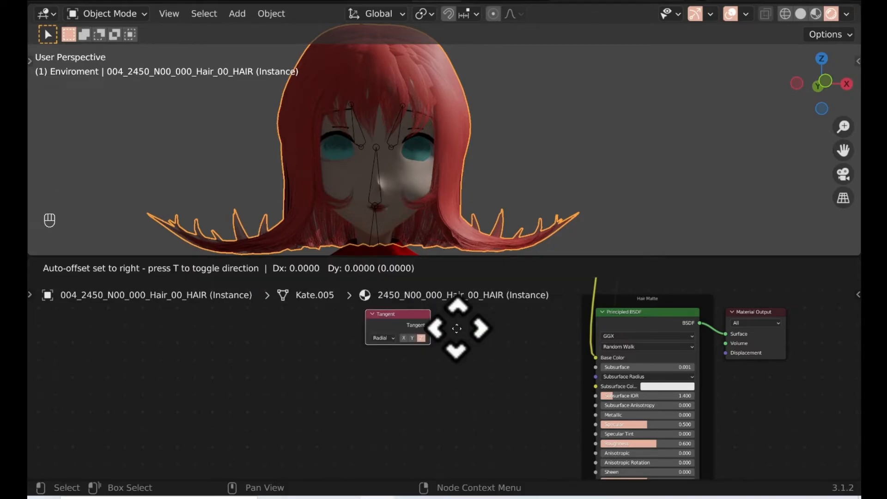
left_click(411, 358)
Add a Layer Weight node between the Tangent node and the Principled BSDF
scroll(455, 375, "up", 4)
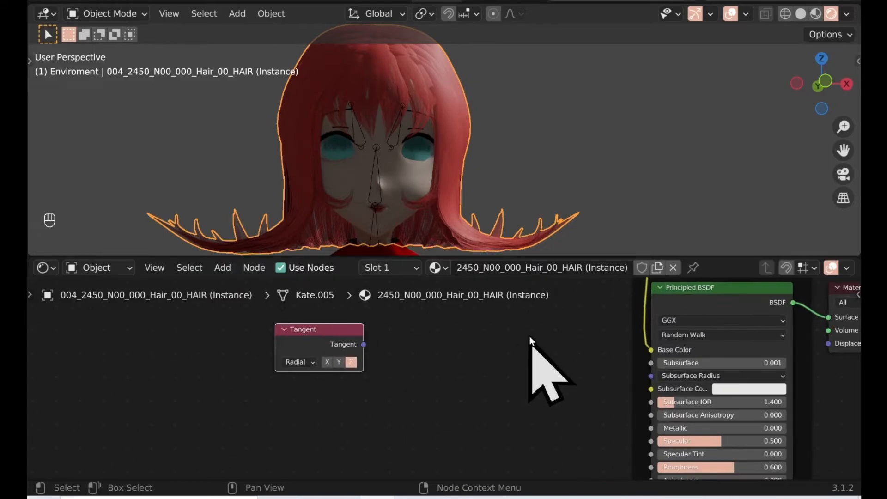
middle_click_drag(527, 341, 500, 351)
middle_click_drag(431, 359, 417, 365)
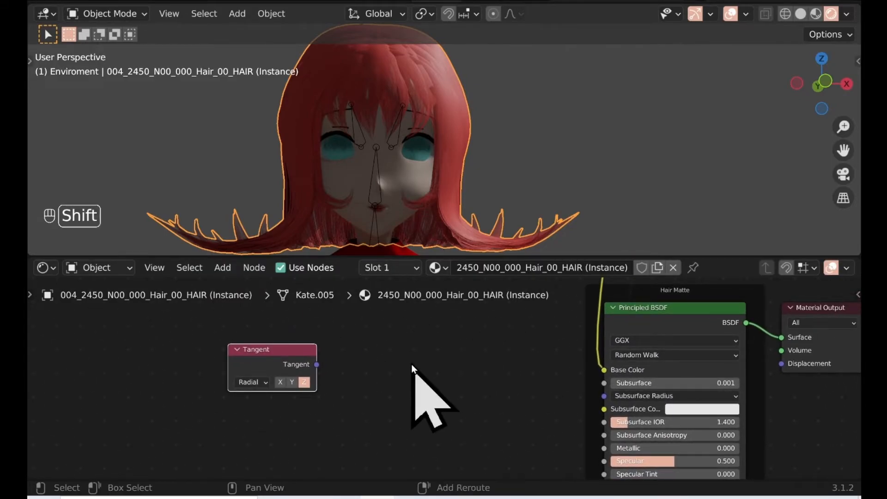
key("shift+a")
mouse_move(411, 366)
left_click(391, 309)
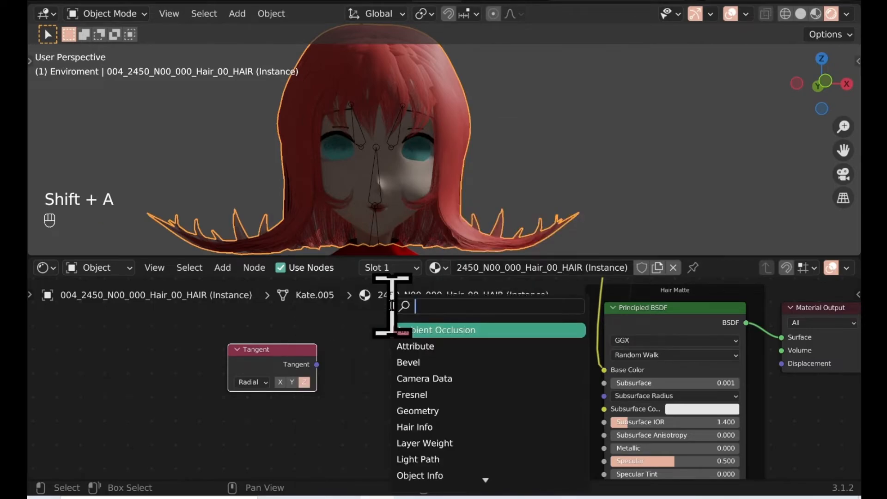
type("layer weigh")
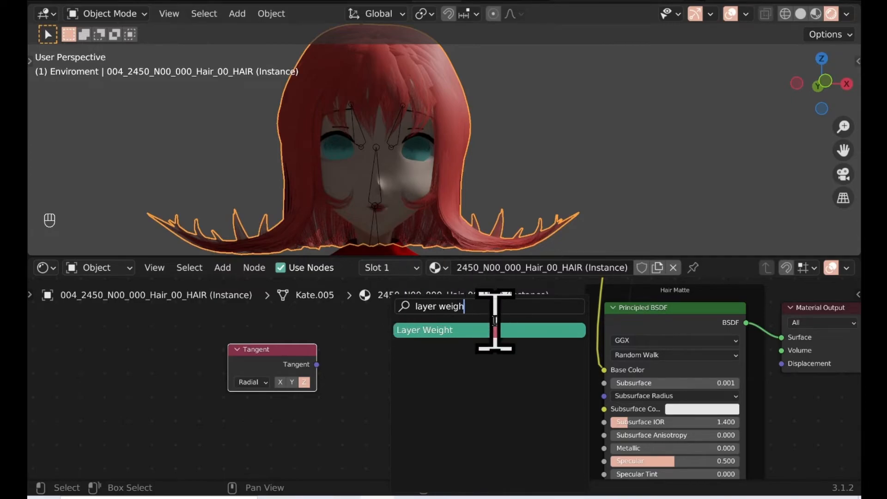
key("Return")
left_click(471, 350)
Reposition the Tangent and Layer Weight nodes and connect the Tangent output to the Layer Weight's Normal input
left_click_drag(301, 352, 270, 360)
left_click_drag(396, 329, 354, 335)
left_click_drag(286, 371, 329, 396)
Set the Layer Weight node's Blend to 0.05
scroll(439, 383, "up", 2)
scroll(439, 383, "up", 2)
middle_click_drag(435, 392, 479, 386)
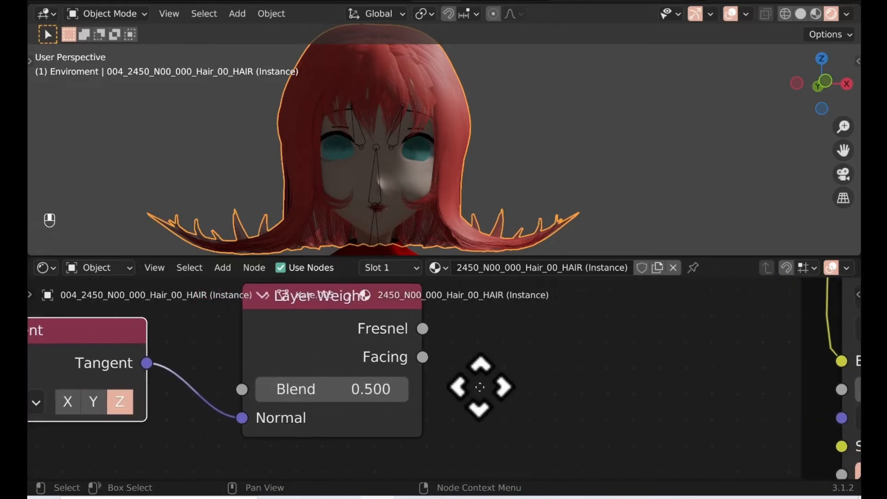
left_click(352, 398)
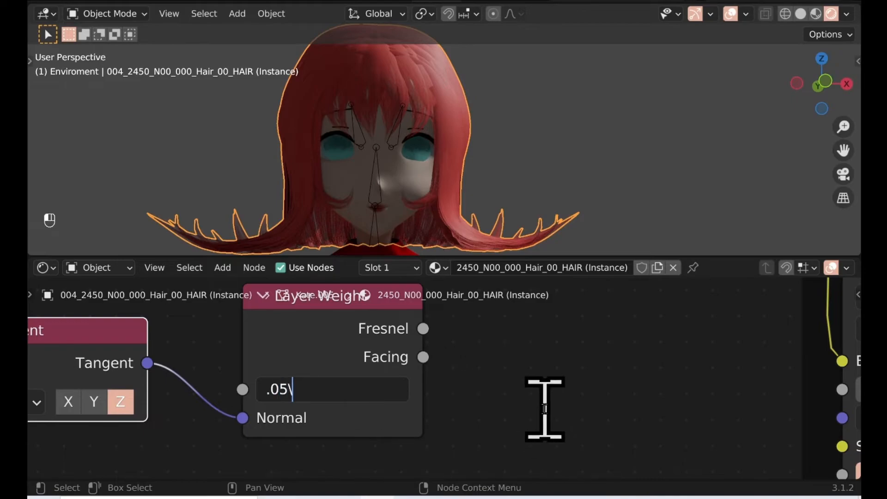
key("Return")
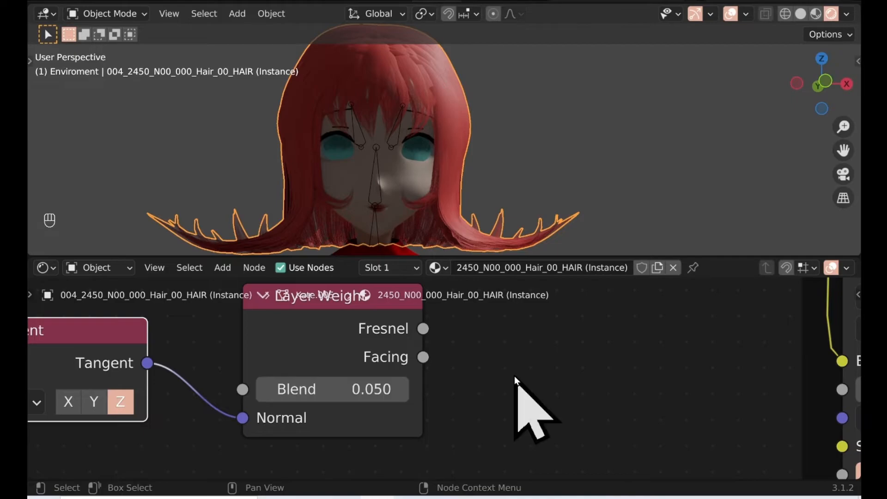
Move the Tangent and Layer Weight nodes farther from the Principled BSDF to make room for another node
scroll(514, 375, "down", 4)
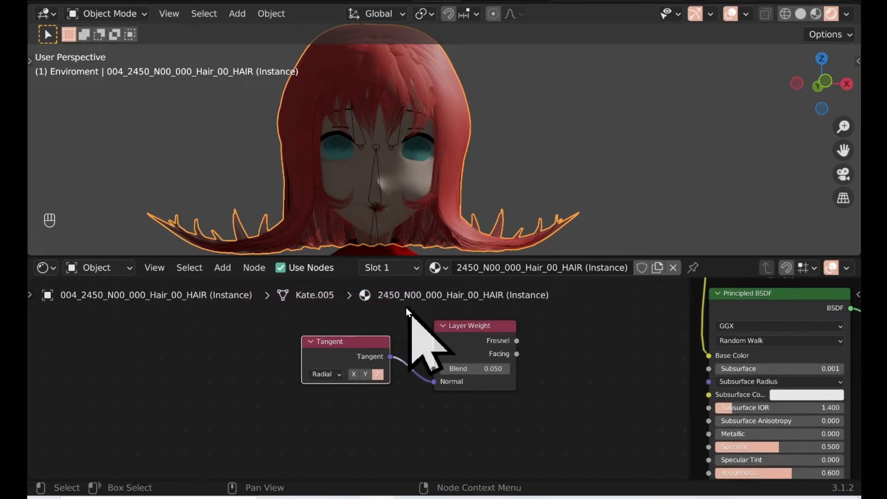
left_click_drag(358, 342, 290, 355)
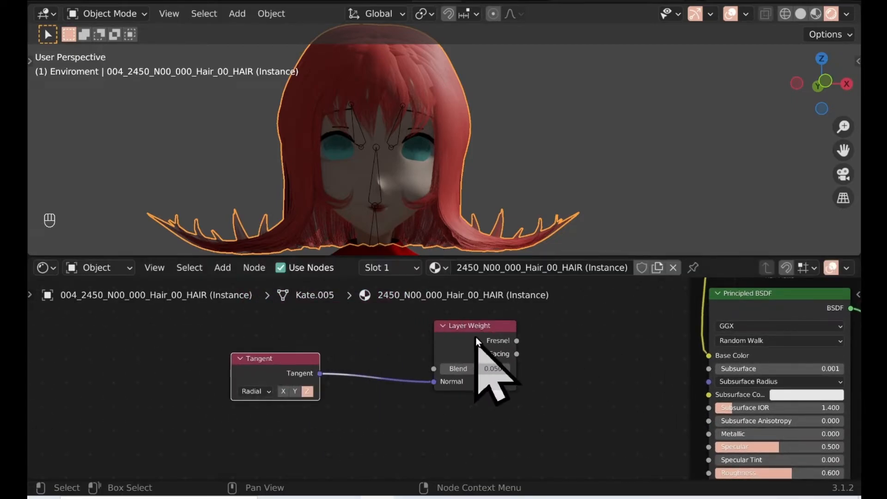
left_click_drag(467, 327, 388, 345)
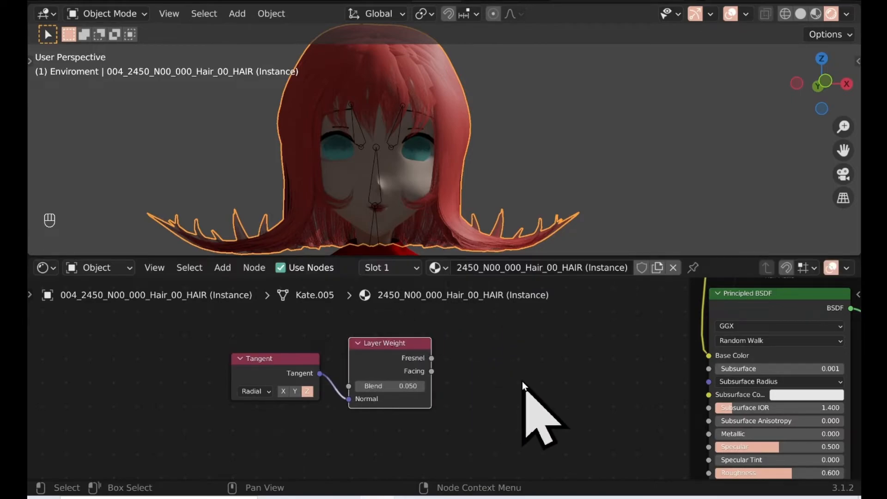
Add a ColorRamp node between Layer Weight and Principled BSDF, and space the Tangent and Layer Weight nodes away from it
key("shift+a")
left_click(496, 317)
type("color")
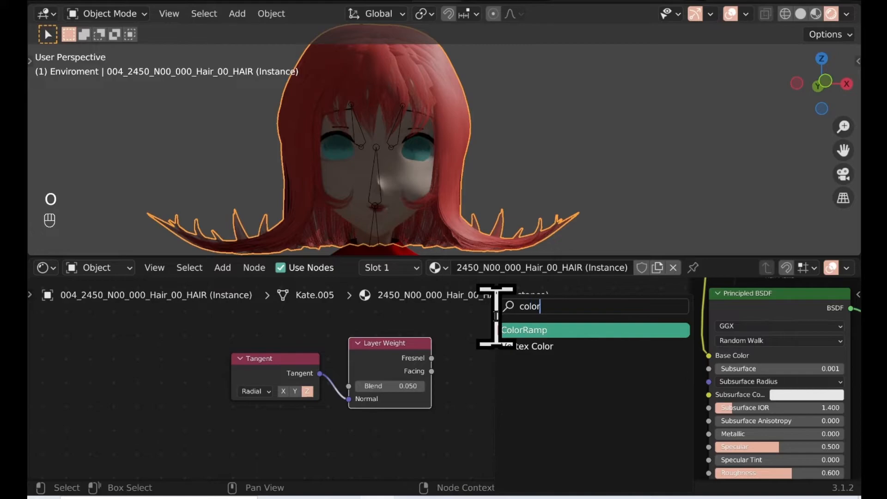
left_click(616, 330)
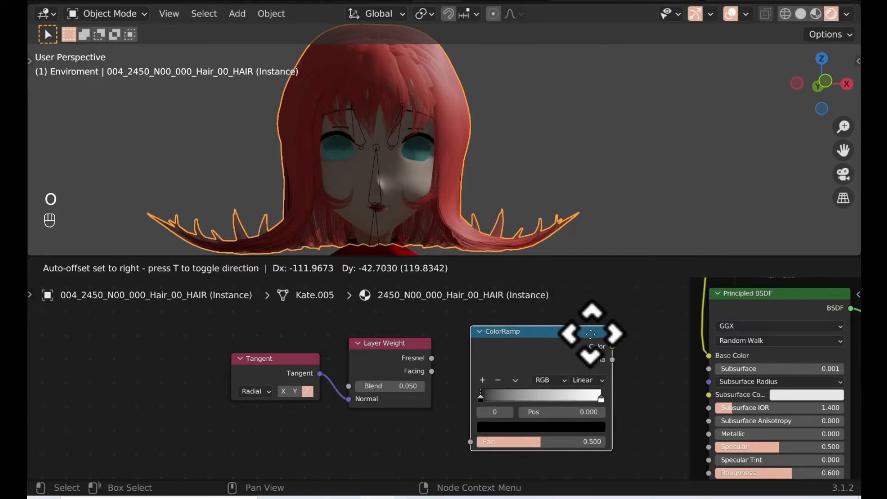
left_click(571, 338)
left_click_drag(259, 364, 190, 375)
left_click_drag(366, 340, 316, 358)
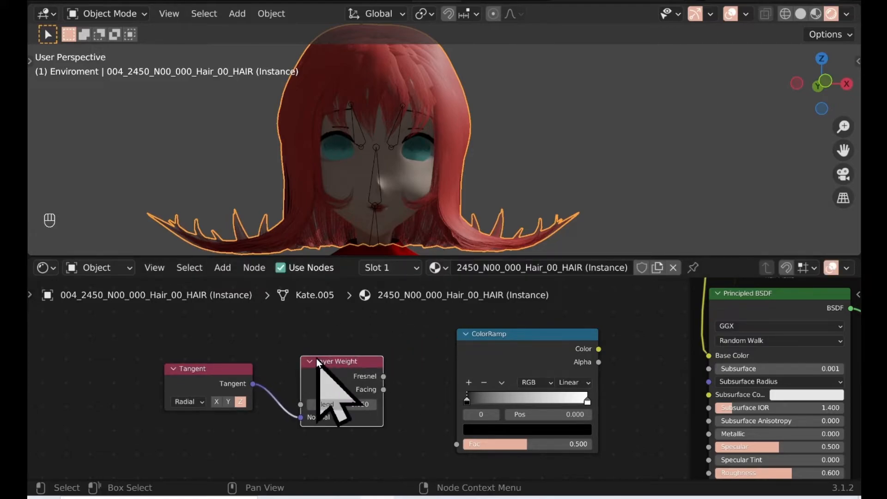
Connect the Layer Weight's Fresnel output to the ColorRamp's Fac input and move the ColorRamp and Layer Weight nodes closer to their neighbours
scroll(428, 408, "up", 1)
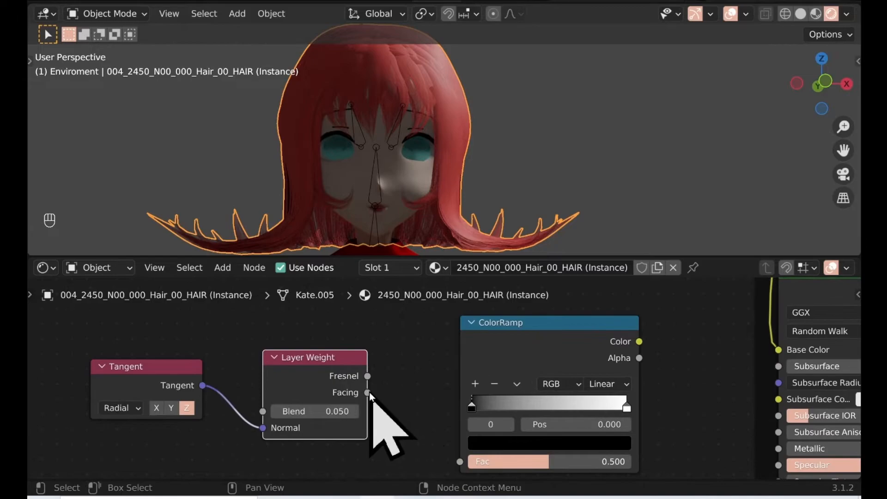
left_click_drag(367, 371, 460, 387)
middle_click_drag(448, 404, 479, 459)
left_click_drag(591, 303, 556, 301)
middle_click_drag(531, 351, 685, 357)
left_click_drag(507, 339, 483, 344)
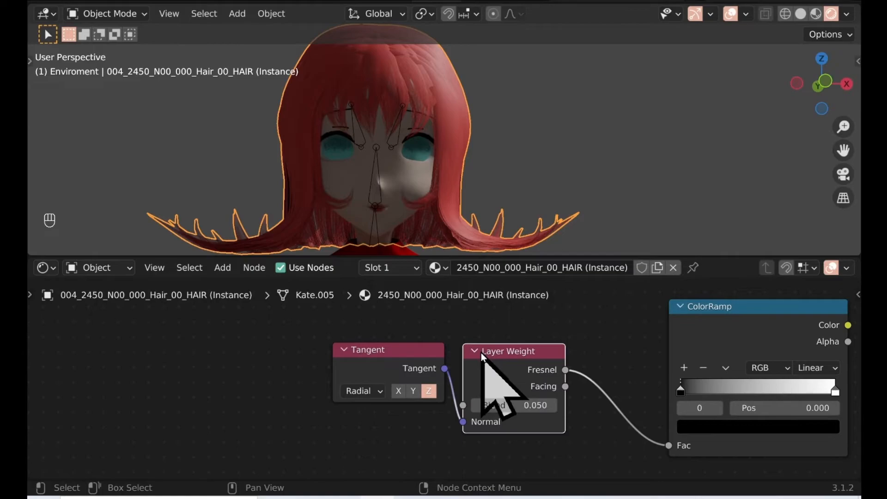
middle_click_drag(650, 326, 552, 342)
left_click_drag(633, 318, 589, 321)
middle_click_drag(721, 354, 523, 357)
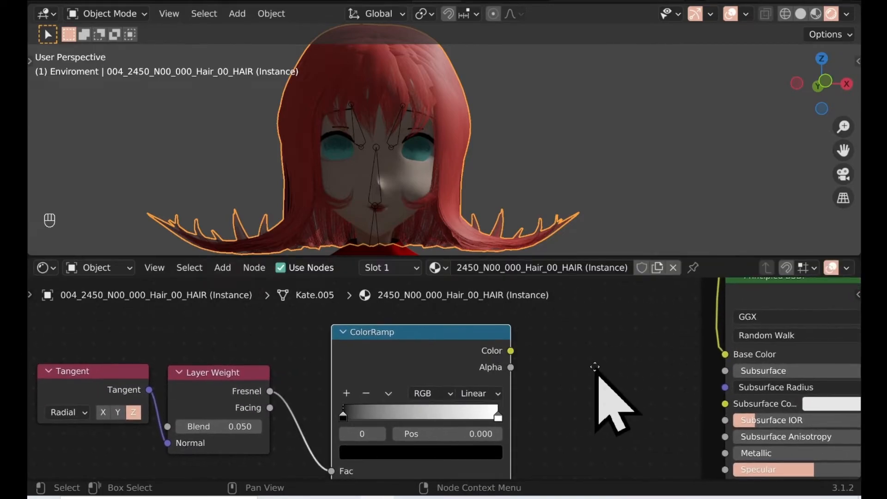
Add a MixRGB node in the gap between the ColorRamp and Principled BSDF nodes
middle_click_drag(596, 370, 533, 365)
key("shift+a")
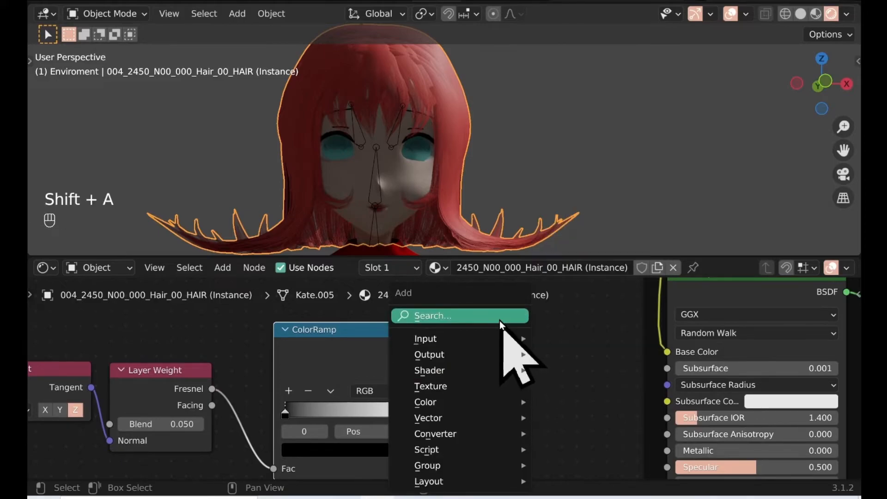
left_click(500, 320)
type("mix")
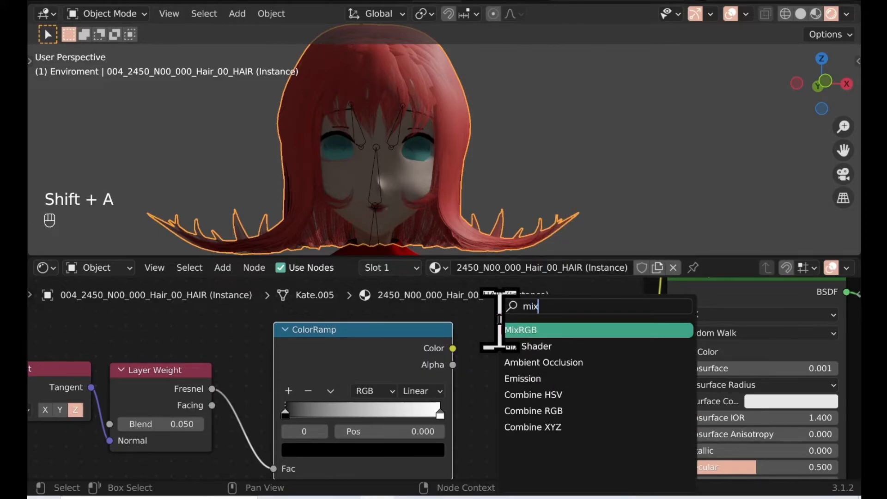
left_click(624, 329)
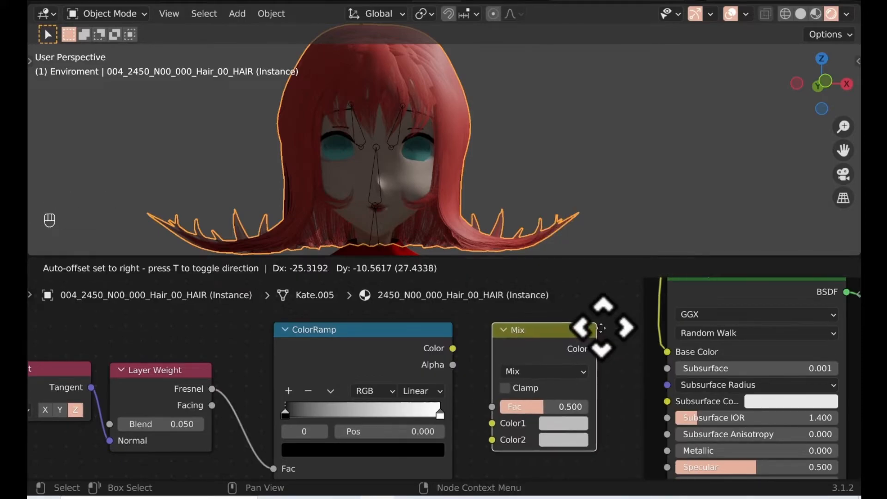
left_click(560, 390)
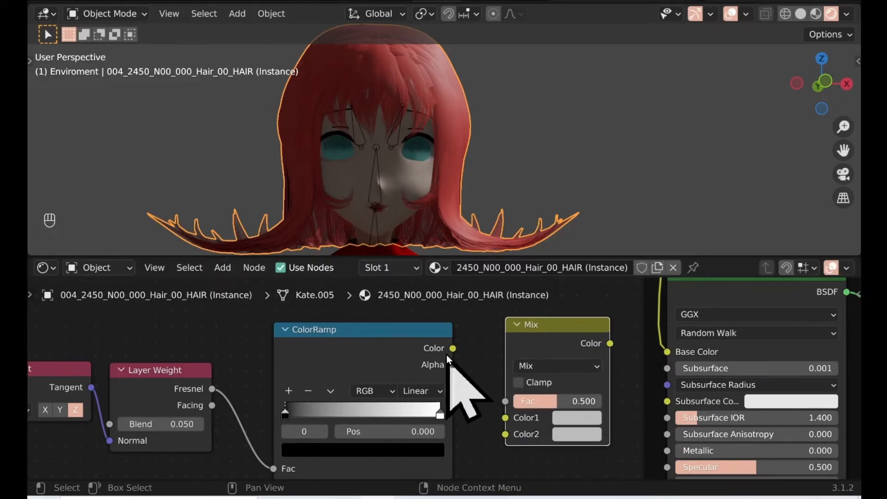
Connect the ColorRamp's Color output to the Mix node's Fac, and move the existing Base Color link to the Mix node's Color1 input
left_click_drag(453, 348, 506, 401)
middle_click_drag(588, 420, 544, 429)
left_click_drag(620, 368, 622, 361)
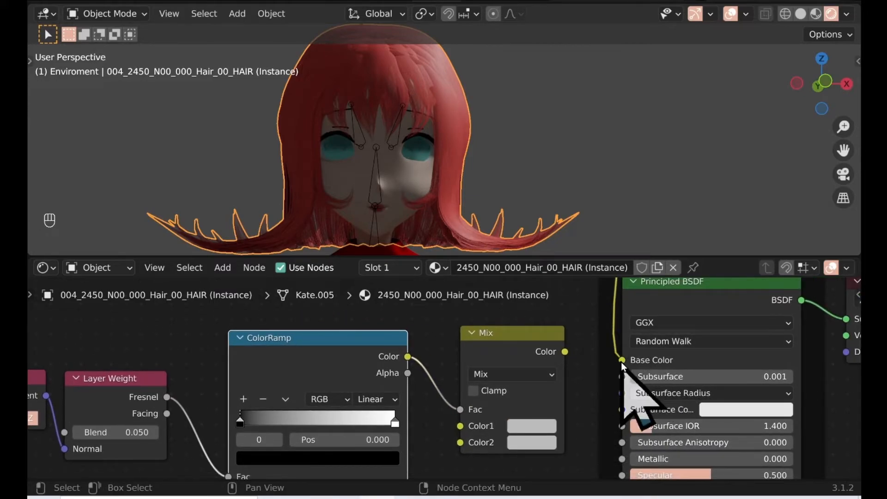
left_click_drag(622, 360, 460, 426)
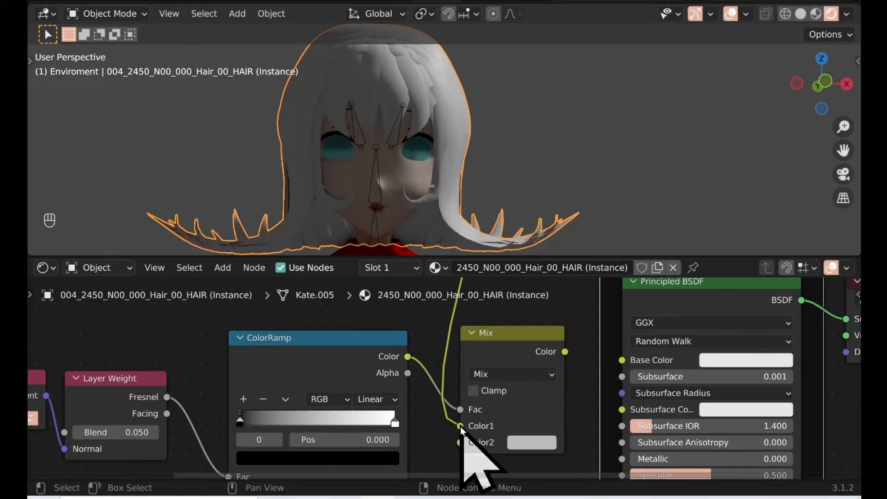
Connect the Mix node's Color output to the Principled BSDF's Base Color input
middle_click_drag(580, 381, 477, 356)
scroll(490, 410, "up", 2)
middle_click_drag(284, 443, 247, 459)
left_click_drag(391, 348, 461, 362)
middle_click_drag(427, 388, 538, 391, "ctrl")
scroll(495, 367, "up", 1)
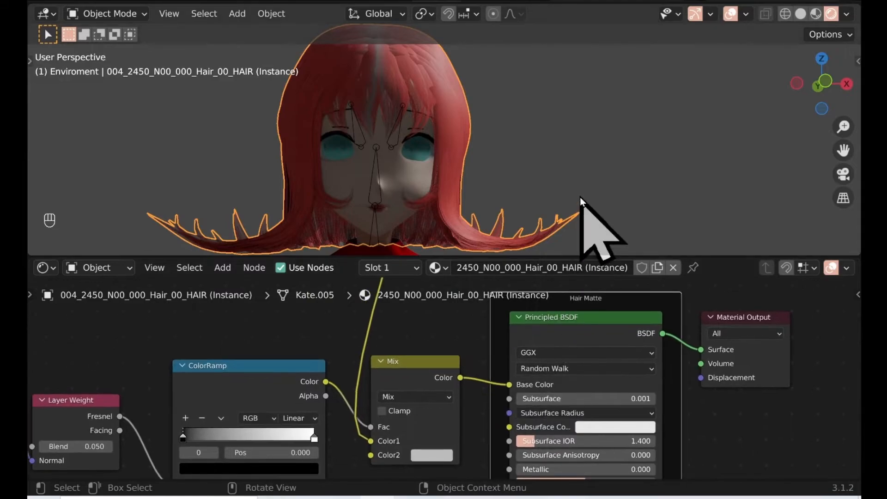
Set the Mix node's blend mode to Add
middle_click_drag(480, 369, 482, 364)
scroll(485, 356, "up", 3)
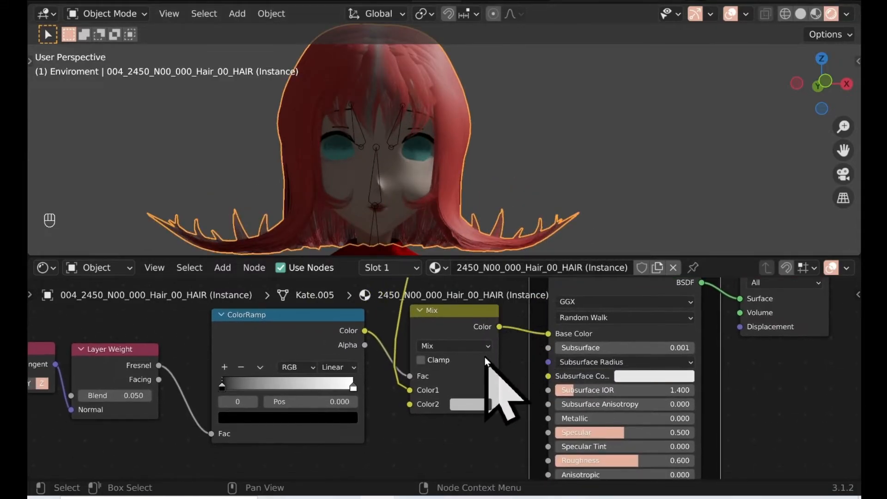
left_click(494, 332)
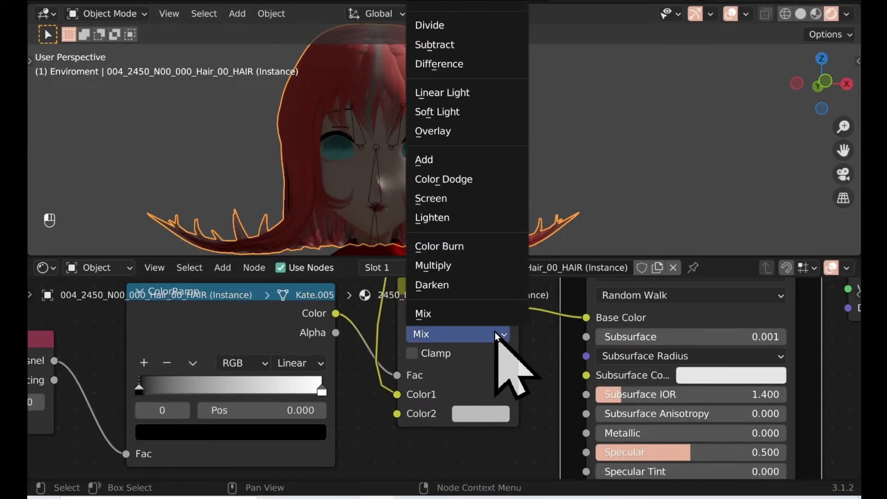
left_click(472, 159)
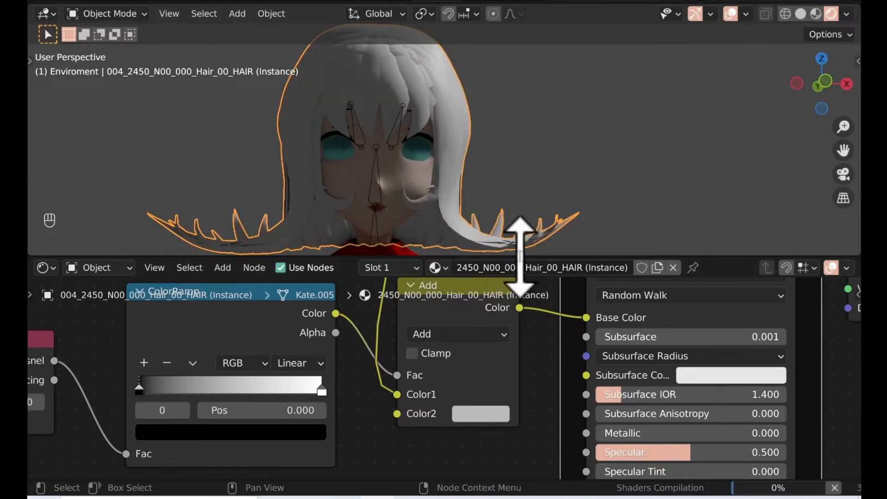
Examine the highlight on the character's hair from different angles and review the Tangent and Layer Weight settings
mouse_move(554, 198)
middle_mouse_down()
mouse_move(369, 220)
mouse_move(577, 238)
mouse_move(662, 209)
mouse_move(553, 201)
middle_mouse_up()
scroll(551, 154, "down", 2)
mouse_move(552, 154)
middle_mouse_down()
mouse_move(519, 161)
mouse_move(591, 168)
mouse_move(701, 156)
mouse_move(597, 160)
mouse_move(466, 201)
mouse_move(418, 197)
mouse_move(433, 181)
mouse_move(568, 147)
mouse_move(664, 146)
mouse_move(556, 170)
mouse_move(500, 165)
mouse_move(597, 164)
mouse_move(542, 155)
middle_mouse_up()
scroll(502, 145, "up", 3)
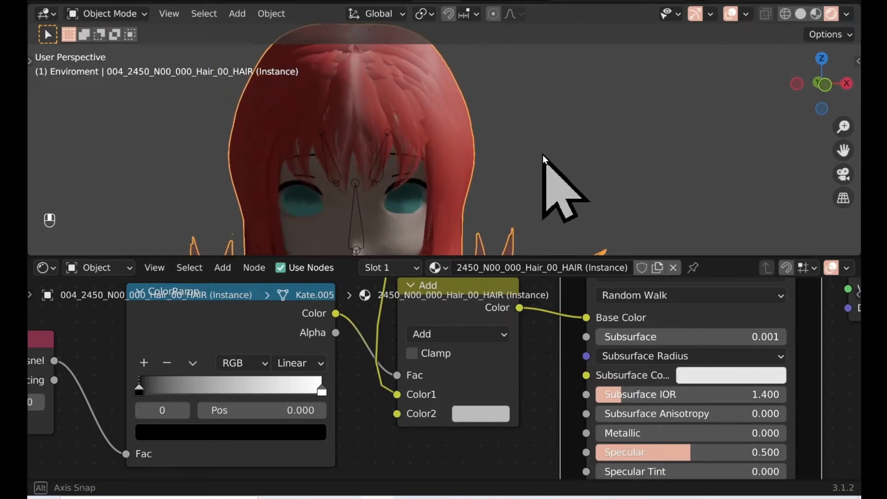
scroll(542, 157, "down", 4)
middle_click_drag(369, 422, 497, 418)
scroll(531, 155, "up", 2)
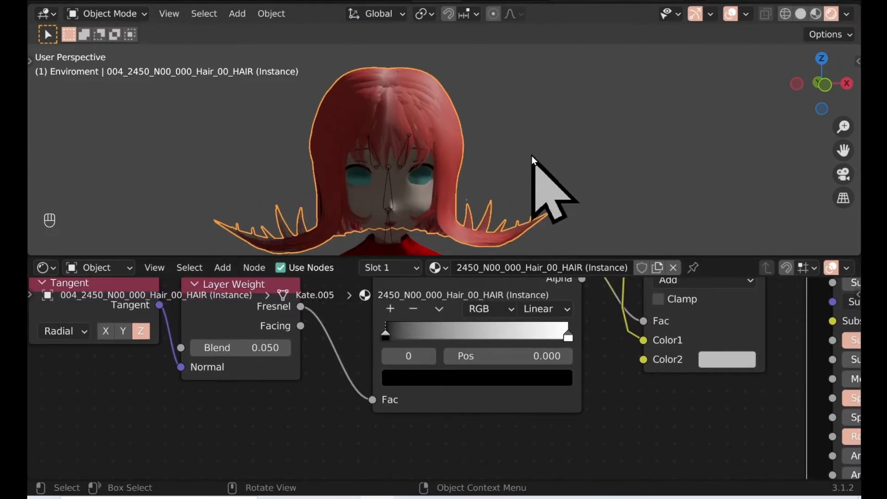
scroll(531, 156, "up", 1)
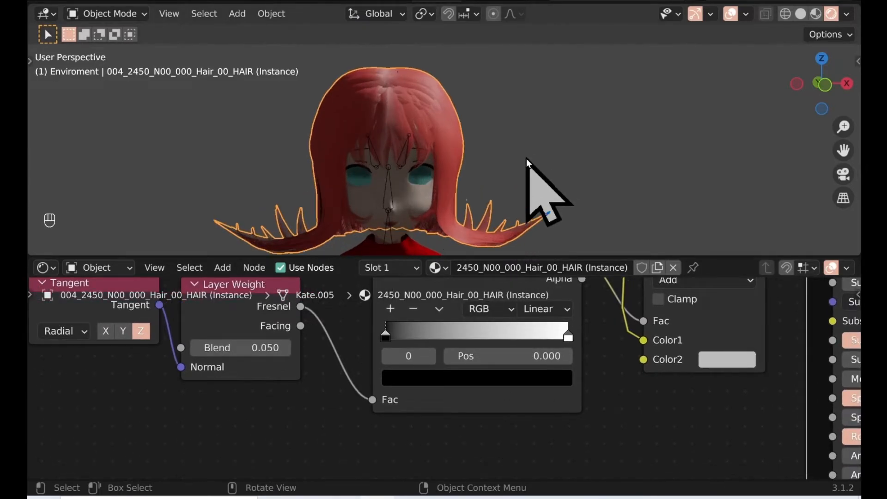
Switch to the UV Editing workspace and select the entire hair mesh together with all of its UVs
left_click(315, 4)
mouse_move(505, 248)
middle_mouse_down()
mouse_move(571, 254)
mouse_move(664, 237)
middle_mouse_up()
middle_click_drag(520, 192, 633, 287)
scroll(630, 289, "up", 6)
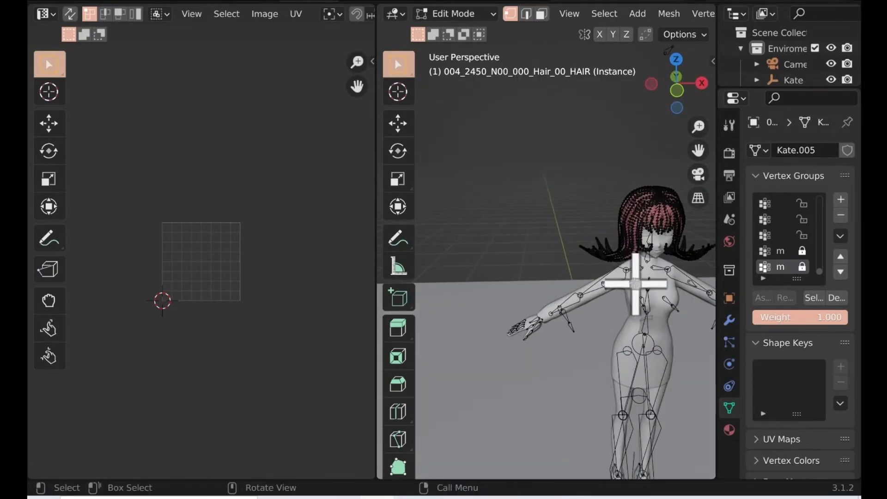
middle_click_drag(508, 290, 574, 293)
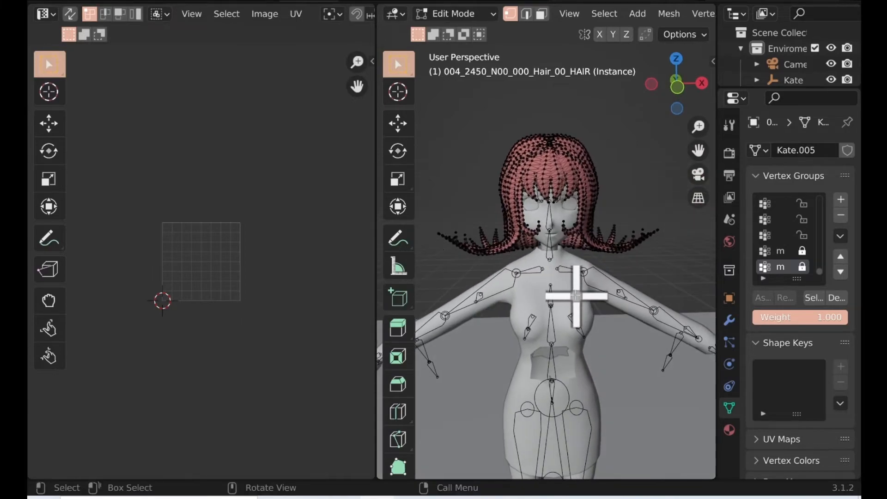
key("a")
scroll(188, 327, "down", 8)
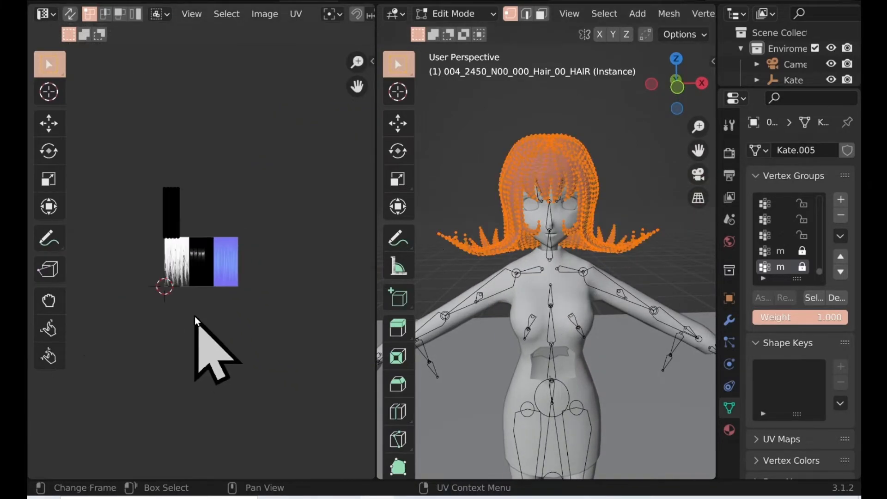
scroll(198, 323, "up", 4)
key("a")
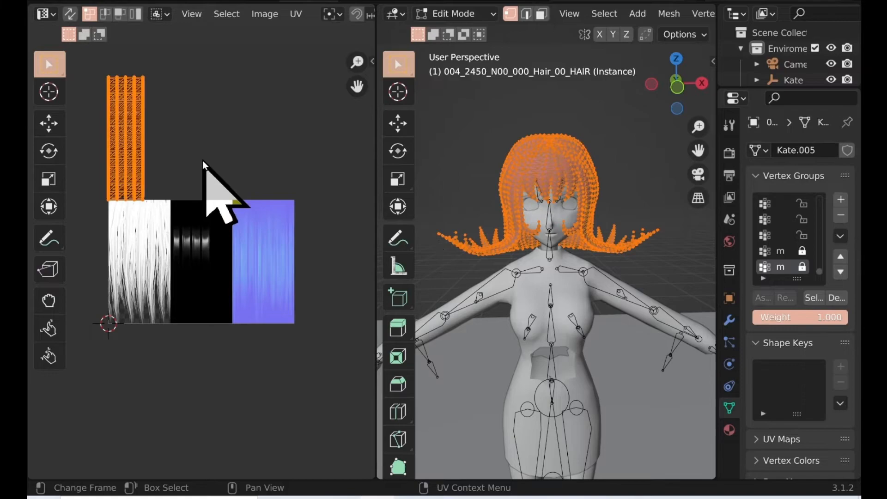
Add a second UV map to the hair mesh and name it Anisotropy
scroll(808, 407, "down", 5)
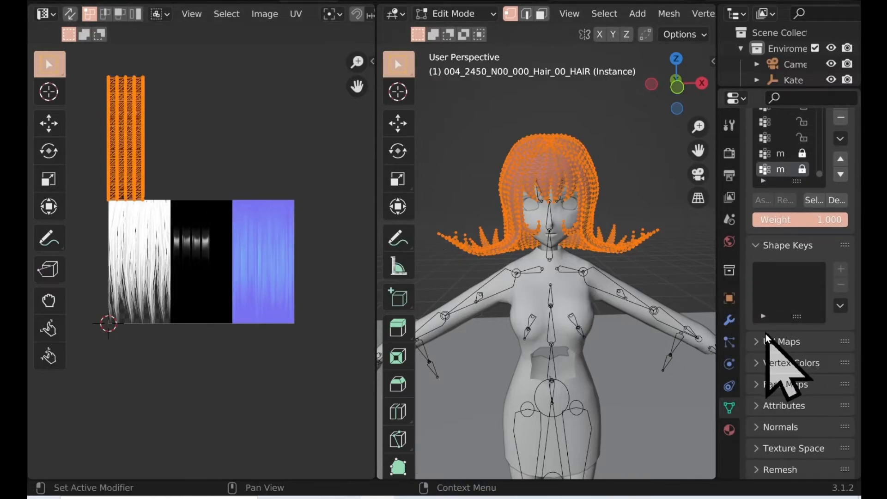
left_click(762, 342)
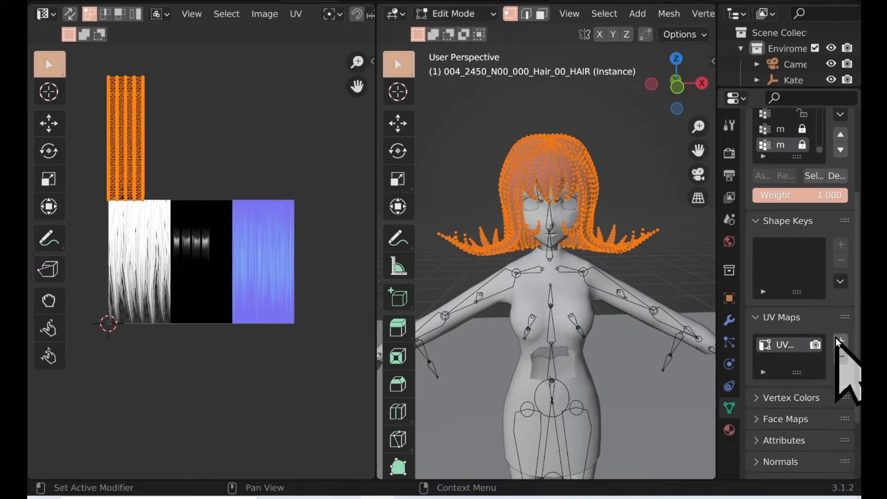
left_click(839, 342)
double_click(791, 361)
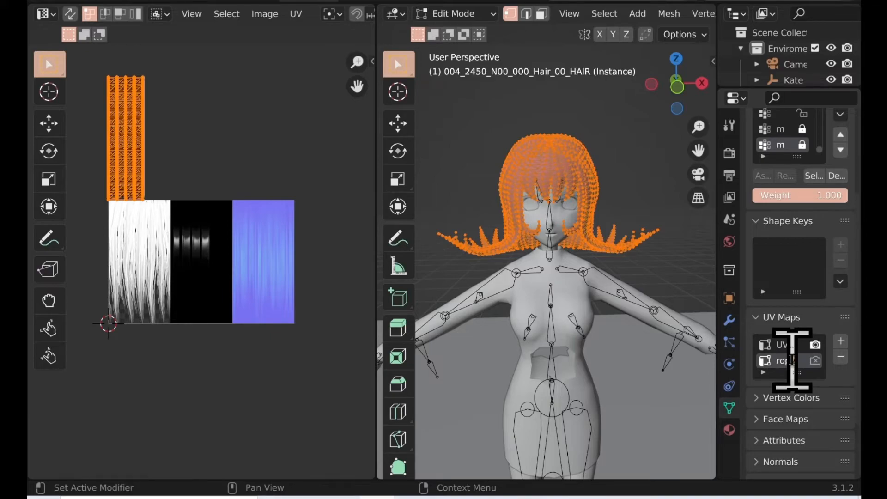
key("Return")
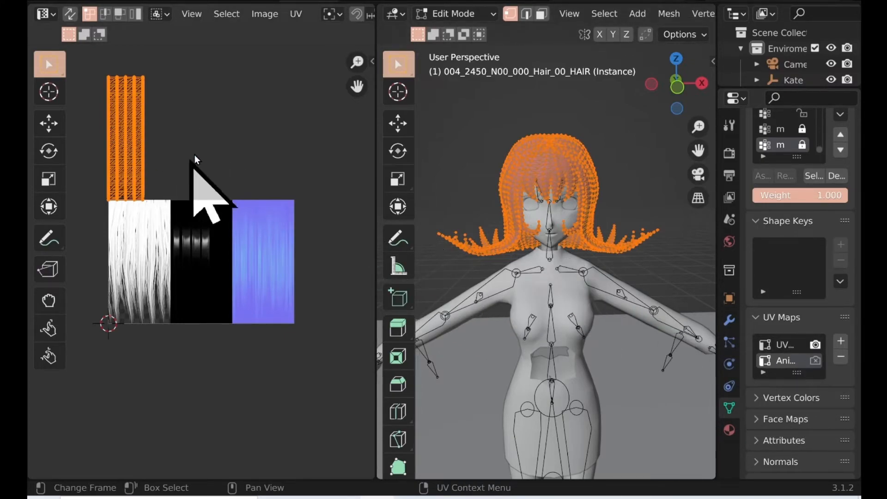
Rotate all the hair UVs in the Anisotropy map by 90 degrees
type("r")
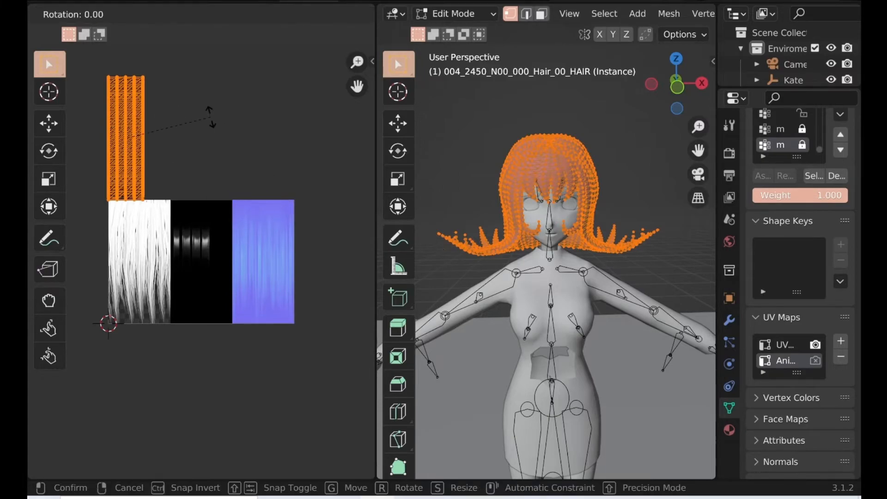
type("920")
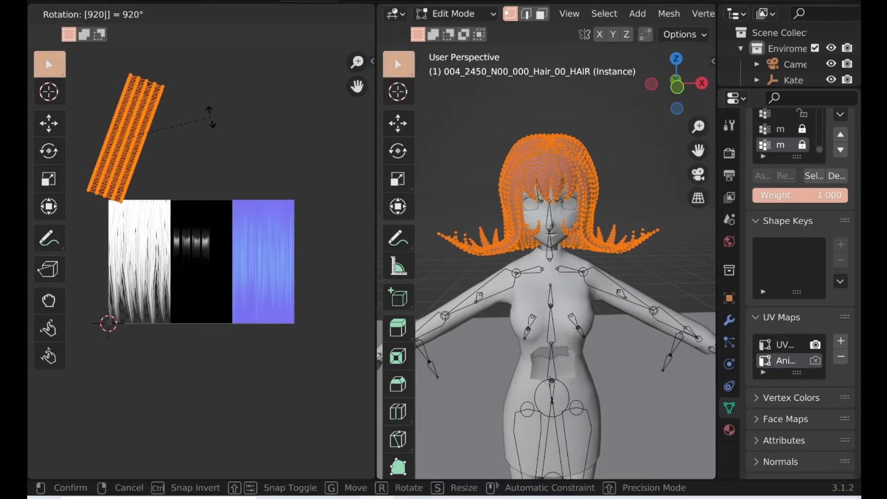
key("BackSpace")
key("BackSpace")
key("BackSpace")
type("90")
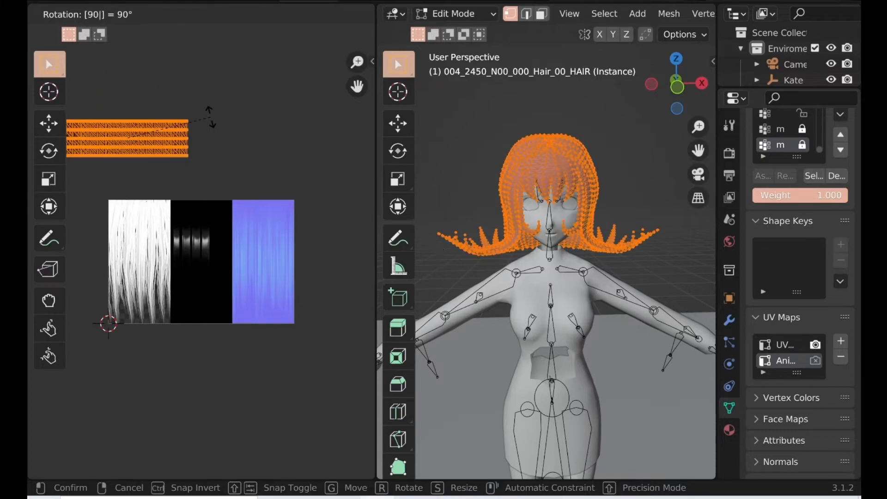
key("Return")
scroll(282, 132, "down", 2)
scroll(281, 132, "up", 2)
middle_click_drag(284, 130, 288, 128)
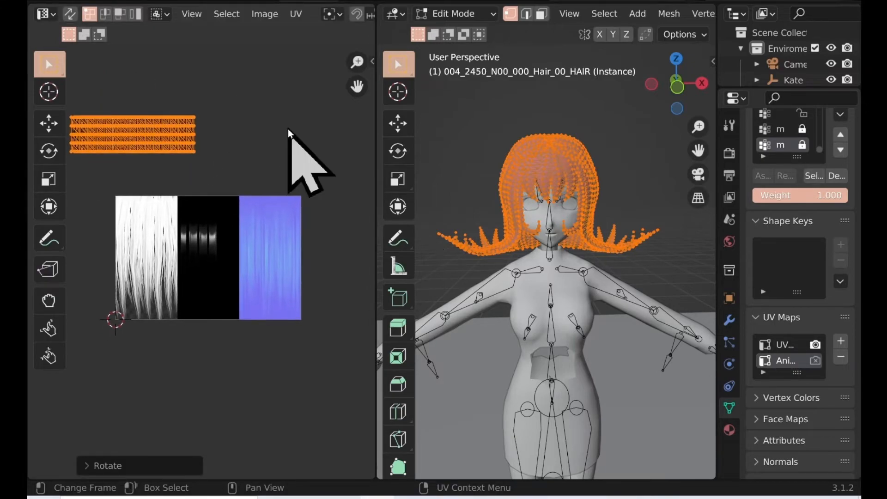
middle_click_drag(297, 159, 352, 168)
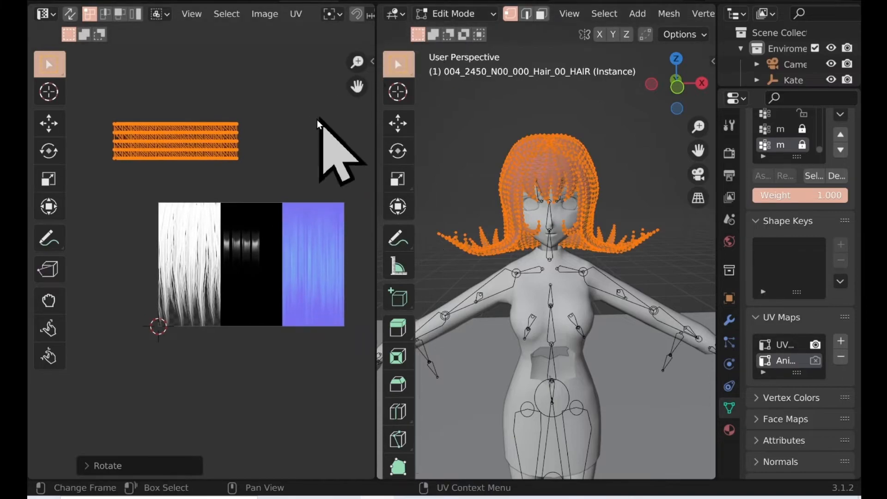
scroll(297, 159, "up", 3)
scroll(297, 158, "down", 2)
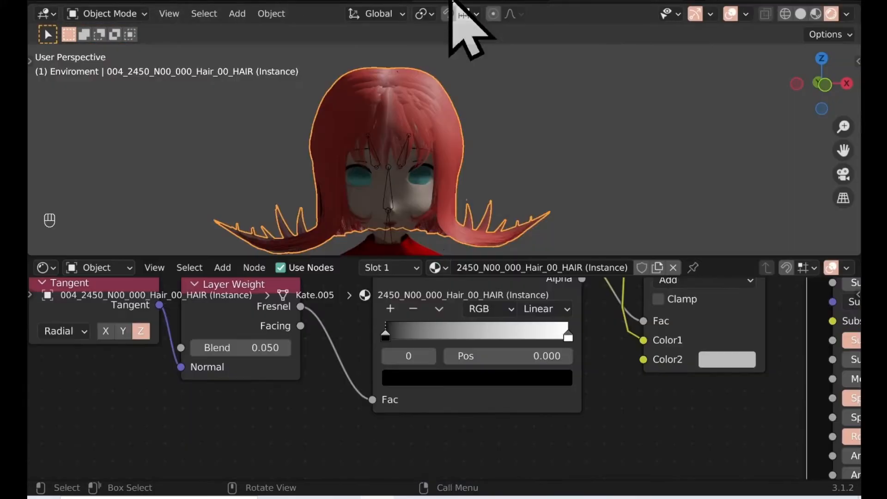
Set the Tangent node's direction to UV Map using the Anisotropy map, and move the node a little farther from Layer Weight
left_click(333, 410)
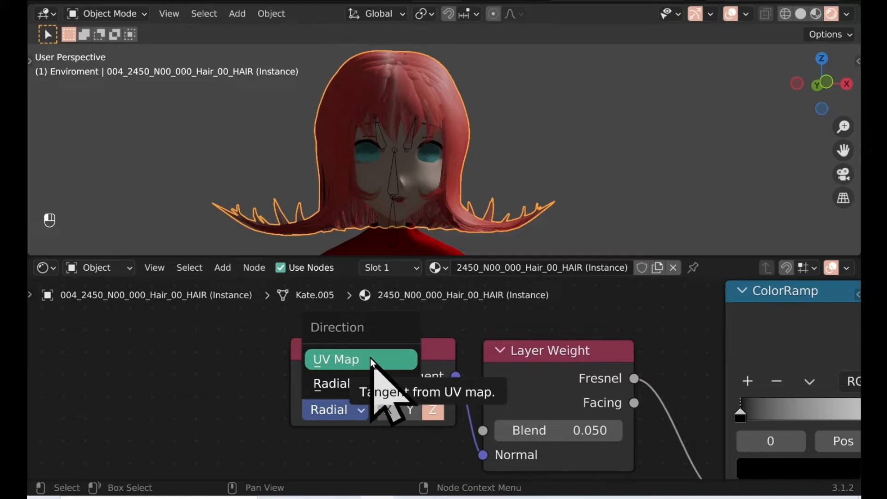
left_click(370, 359)
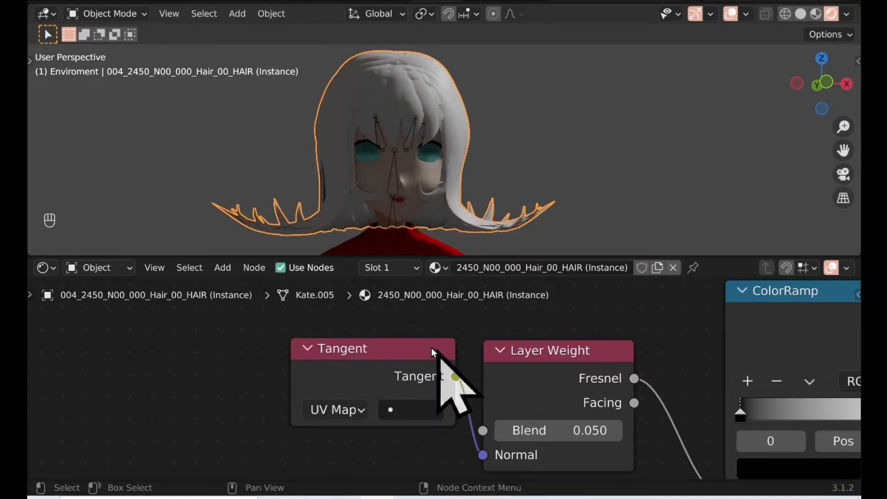
left_click_drag(415, 376, 381, 379)
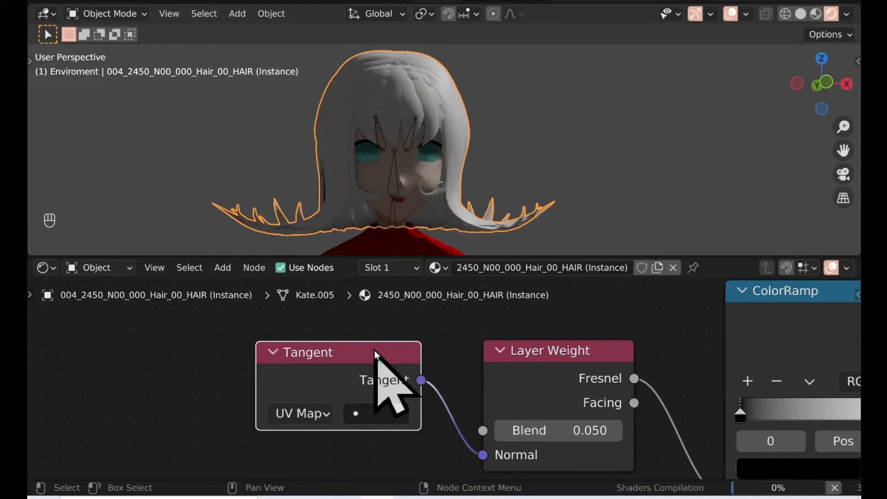
left_click(386, 411)
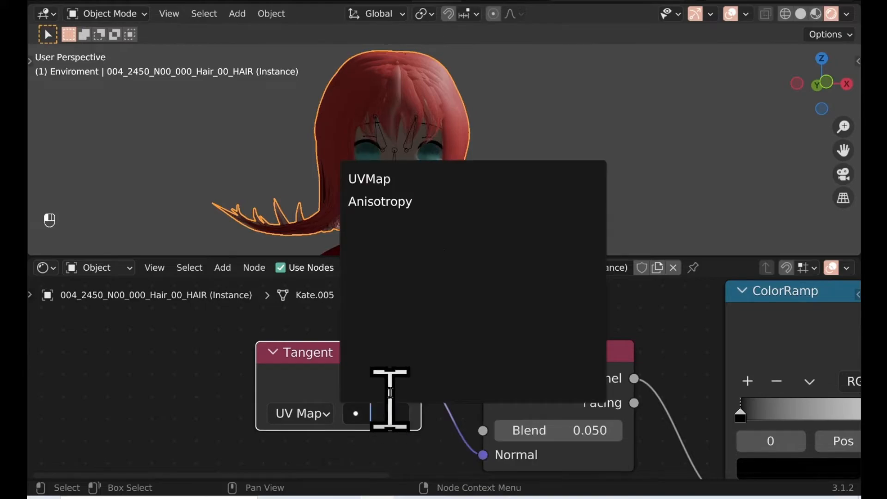
left_click(413, 203)
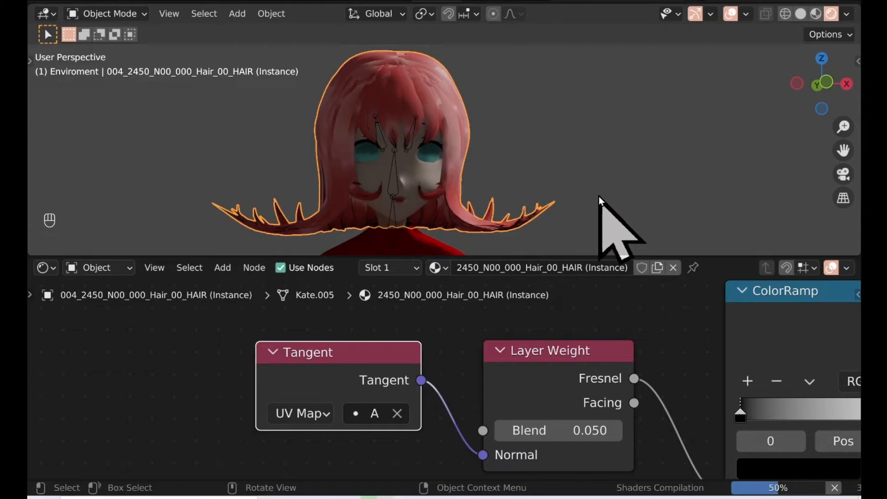
Set the Add node's Color2 to a muted red with R 0.500, G 0.172 and B 0.148
mouse_move(600, 198)
middle_mouse_down()
mouse_move(557, 211)
mouse_move(611, 225)
mouse_move(666, 206)
mouse_move(584, 222)
mouse_move(577, 203)
mouse_move(667, 177)
mouse_move(550, 191)
mouse_move(515, 183)
mouse_move(607, 190)
mouse_move(619, 199)
middle_mouse_up()
middle_click_drag(737, 415, 450, 355)
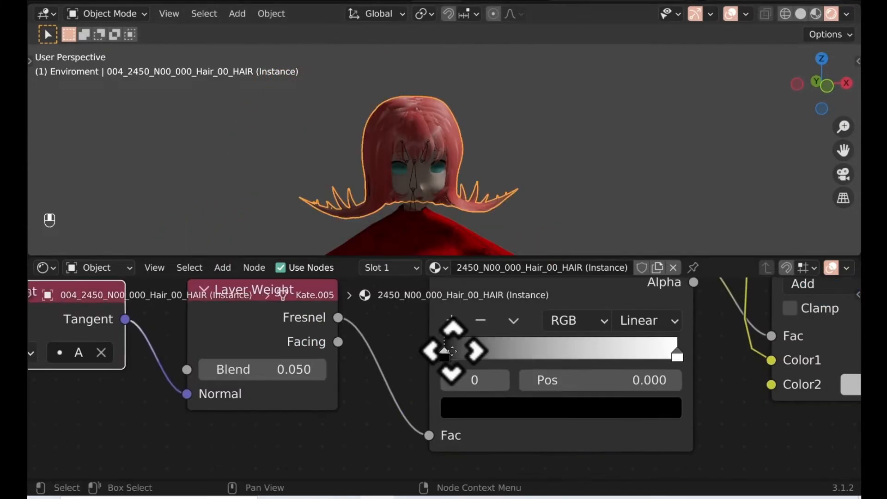
middle_click_drag(707, 347, 568, 359)
key("ctrl+z")
left_click(646, 400)
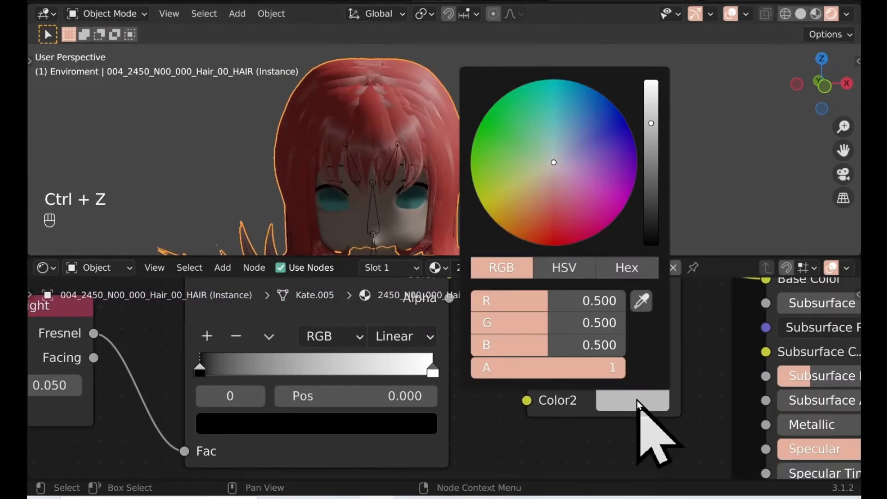
left_click_drag(553, 177, 563, 205)
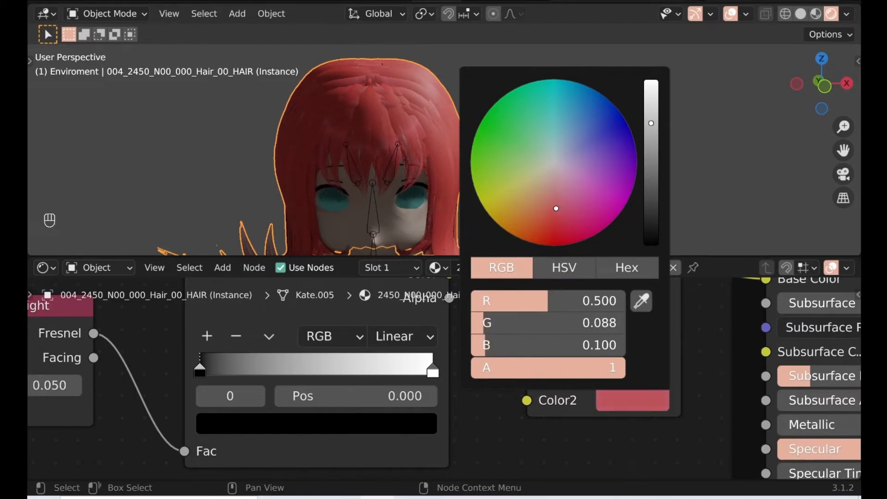
left_click_drag(548, 211, 549, 200)
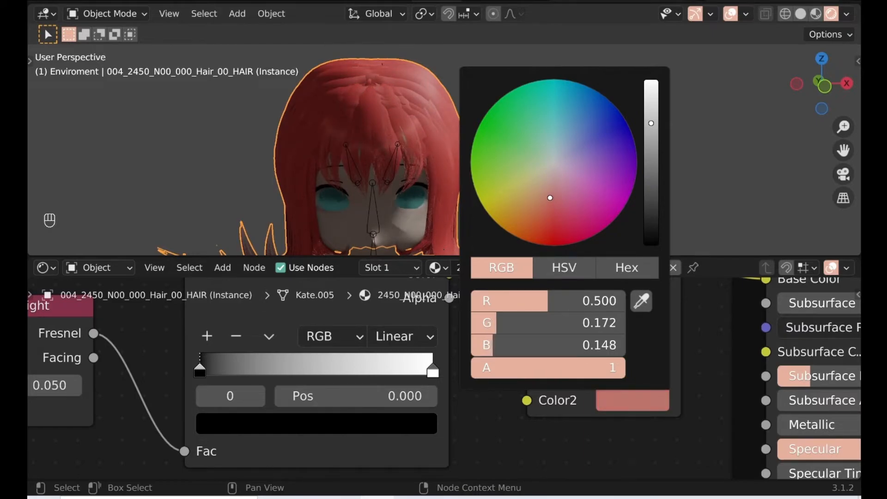
Add a Bump node and connect its Normal output to the Normal input of the hair's Principled BSDF
middle_click_drag(426, 84, 539, 126)
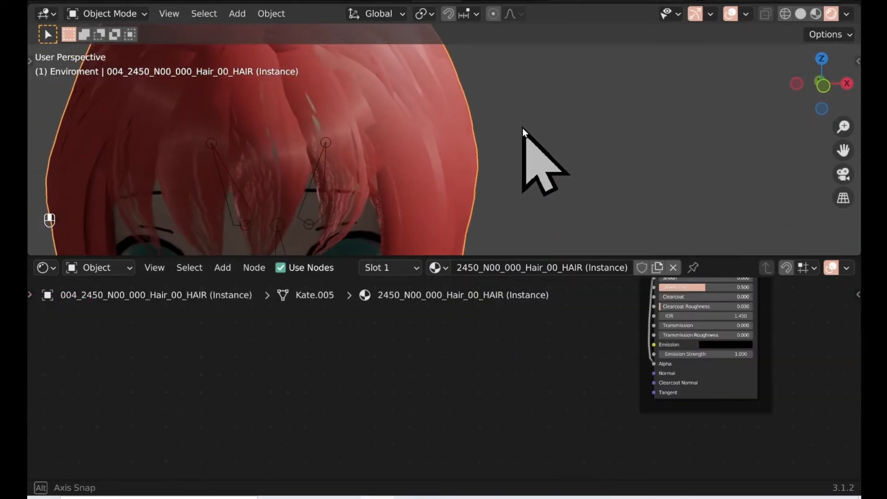
mouse_move(523, 128)
middle_mouse_down()
mouse_move(528, 119)
mouse_move(530, 128)
middle_mouse_up()
middle_click_drag(525, 383, 449, 375)
scroll(450, 377, "up", 8)
middle_click_drag(518, 387, 412, 399)
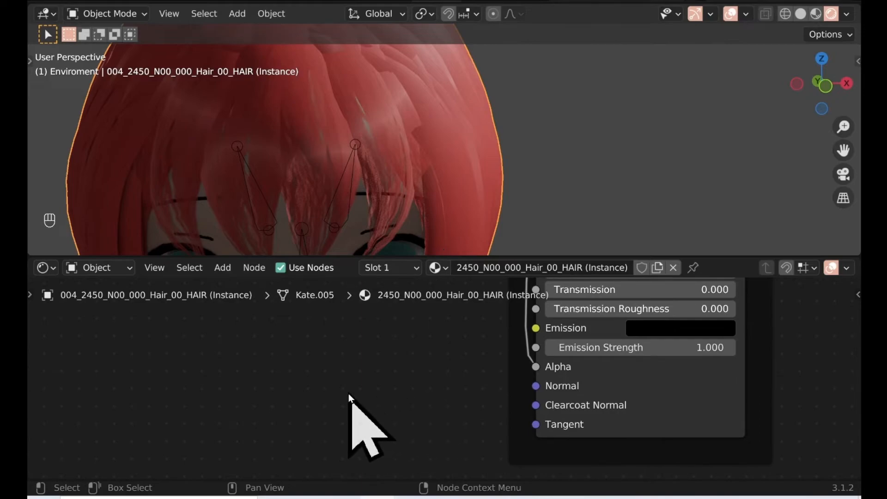
key("shift+a")
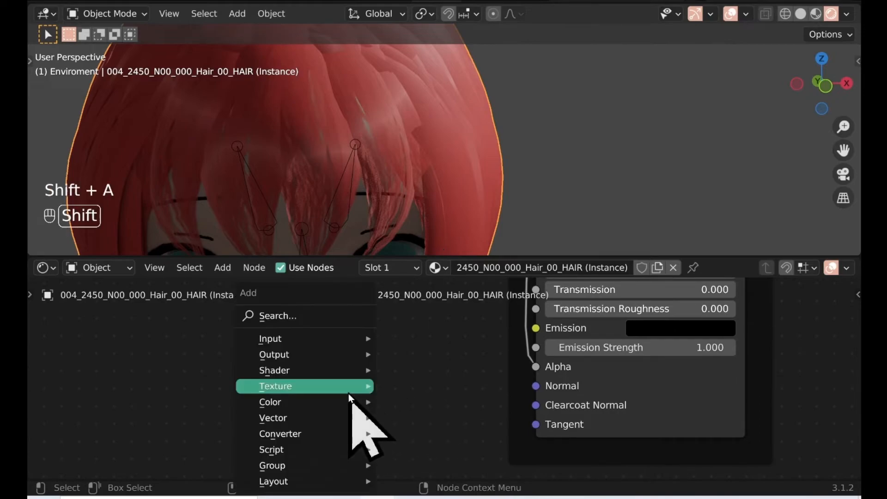
left_click(339, 318)
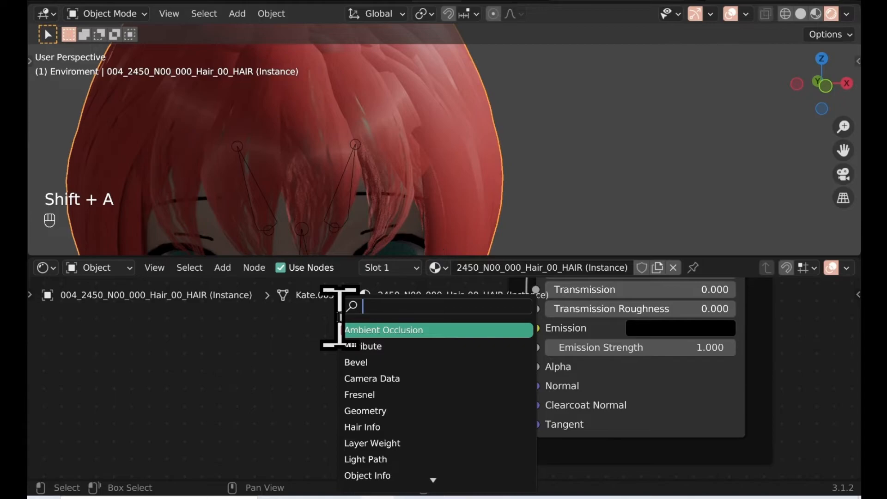
type("bump")
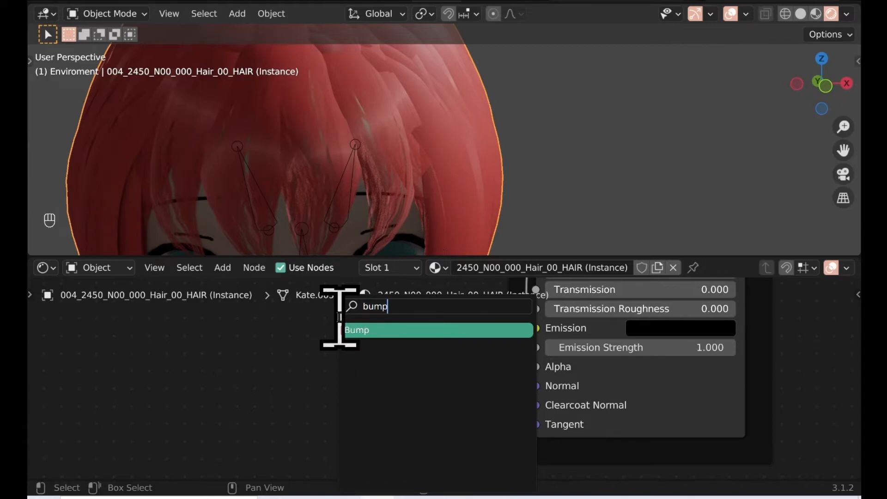
left_click(395, 330)
left_click(426, 336)
left_click_drag(497, 358, 536, 386)
Add a Noise Texture node before the Bump node and connect its Color output to the Bump's Height input
middle_click_drag(345, 382, 395, 386)
key("shift+a")
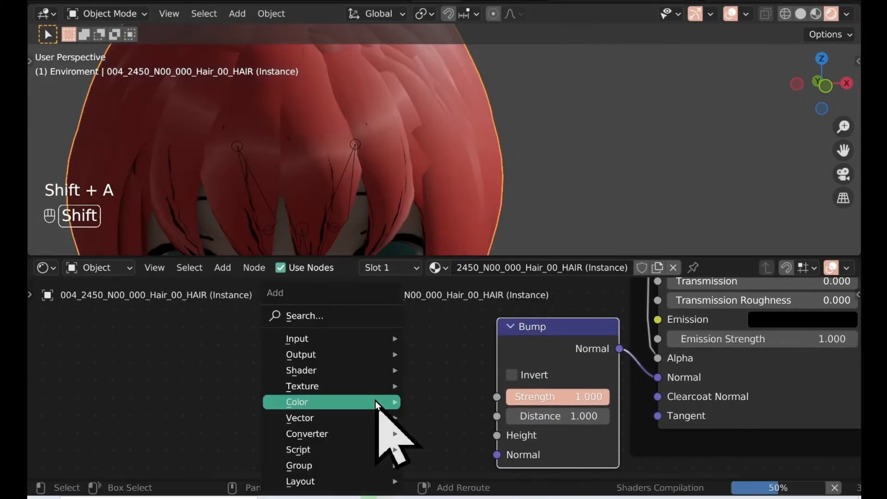
left_click(351, 317)
type("noise")
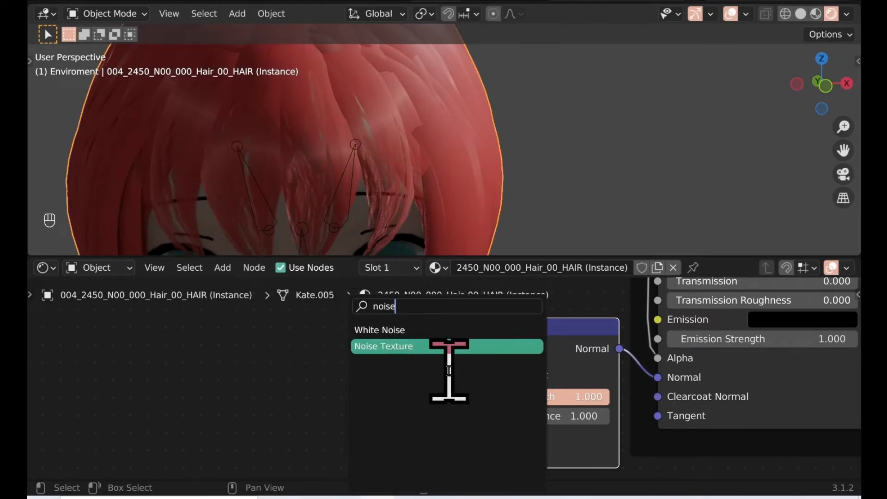
left_click(452, 355)
left_click(434, 369)
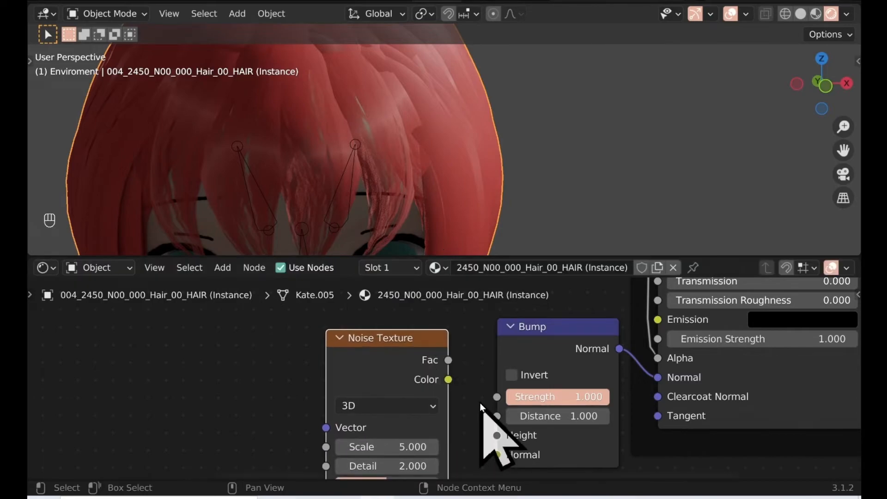
middle_click_drag(467, 388, 463, 387)
left_click_drag(425, 369, 474, 426)
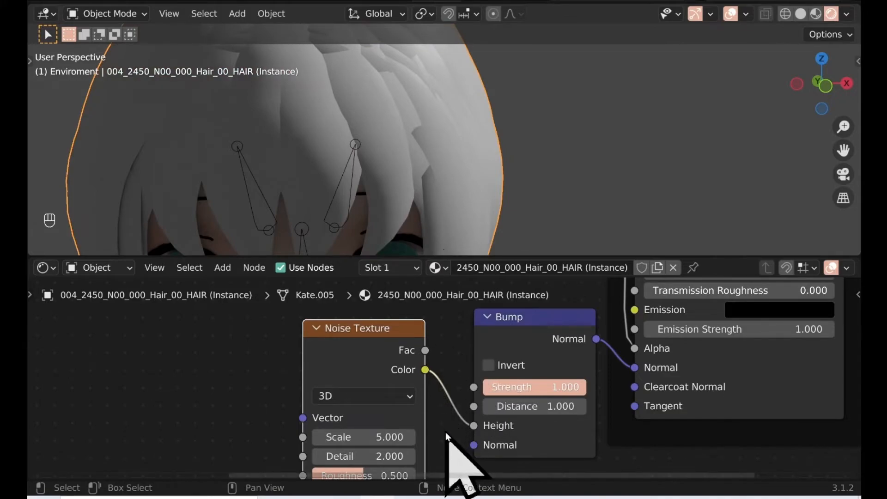
Set the Bump node's Strength to 0.237
middle_click_drag(451, 435, 417, 421)
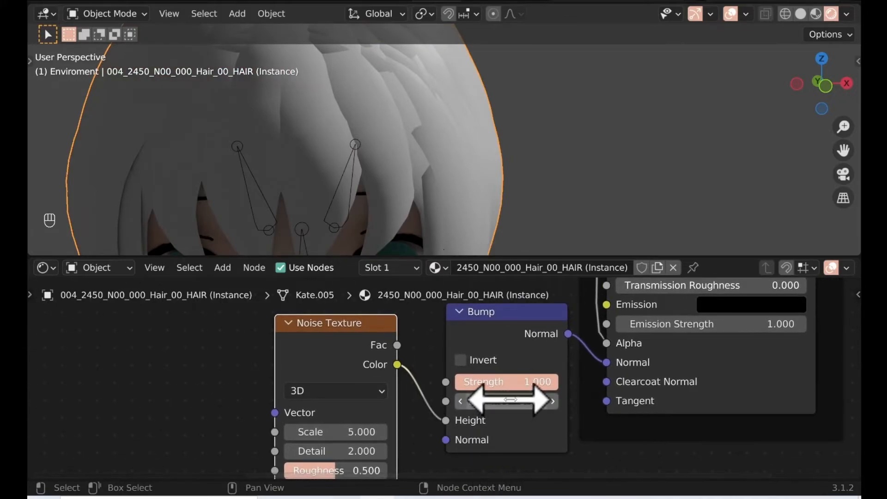
left_click(520, 382)
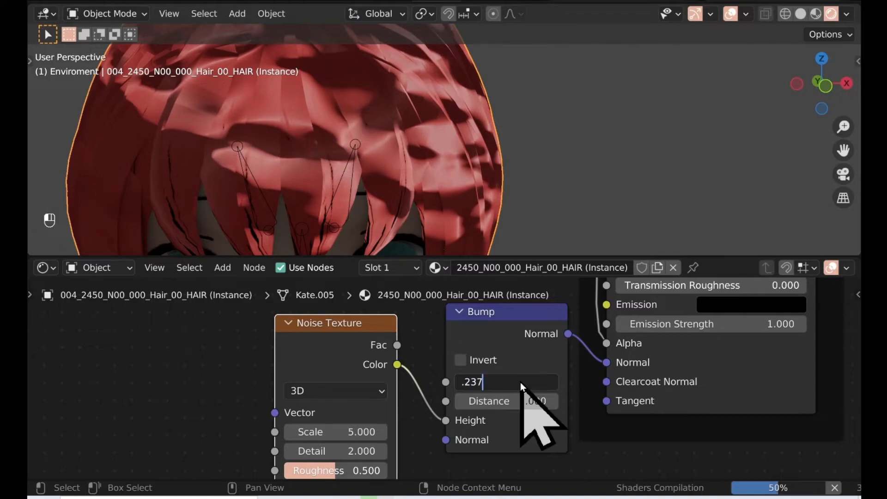
key("Return")
Add a Texture Coordinate node well ahead of the Noise Texture, leaving room between them for another node
middle_click_drag(445, 391, 716, 332)
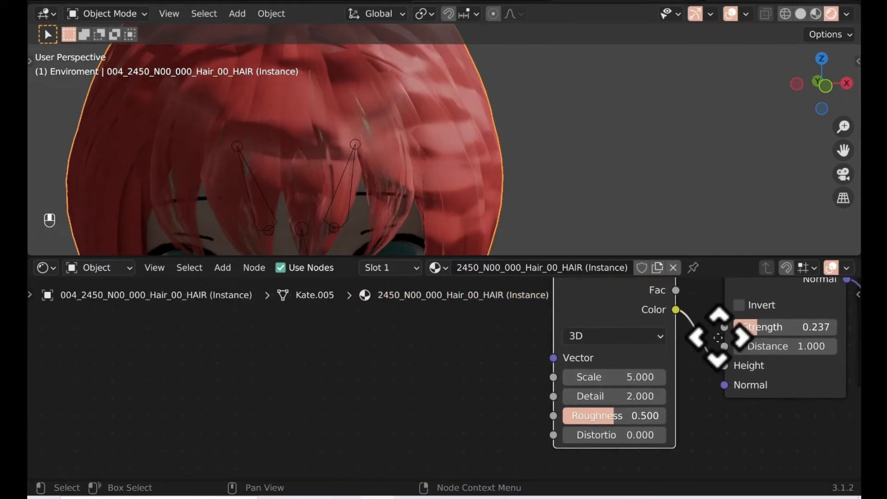
middle_click_drag(451, 356, 514, 381)
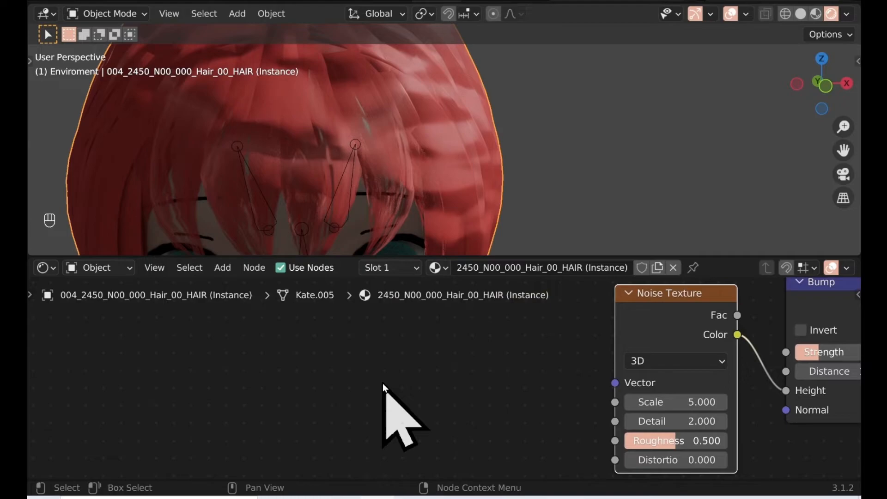
key("shift+a")
left_click(370, 320)
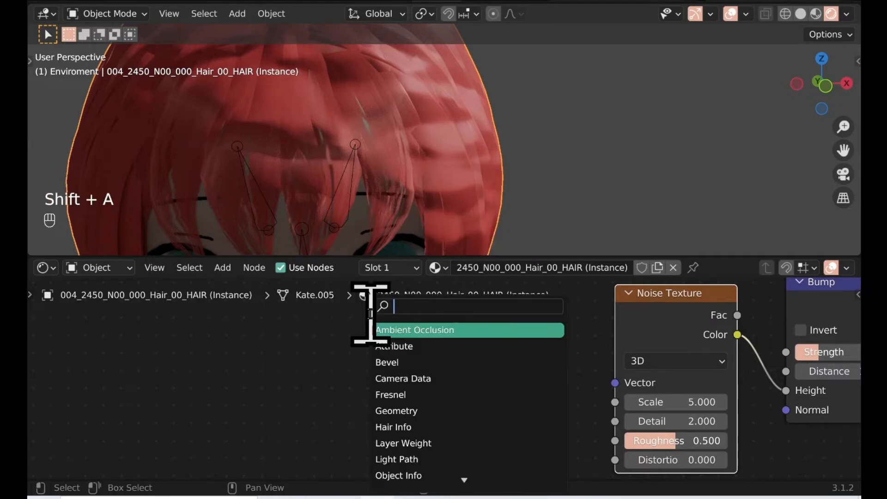
type("text")
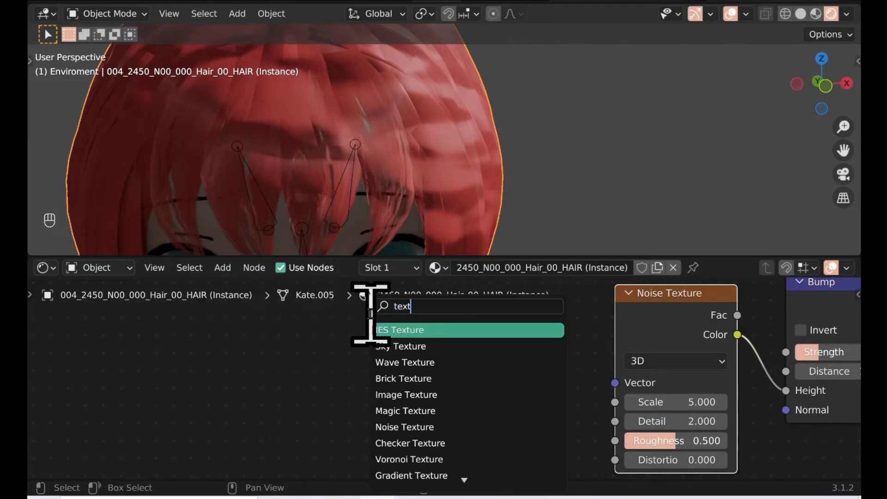
type("ure ma")
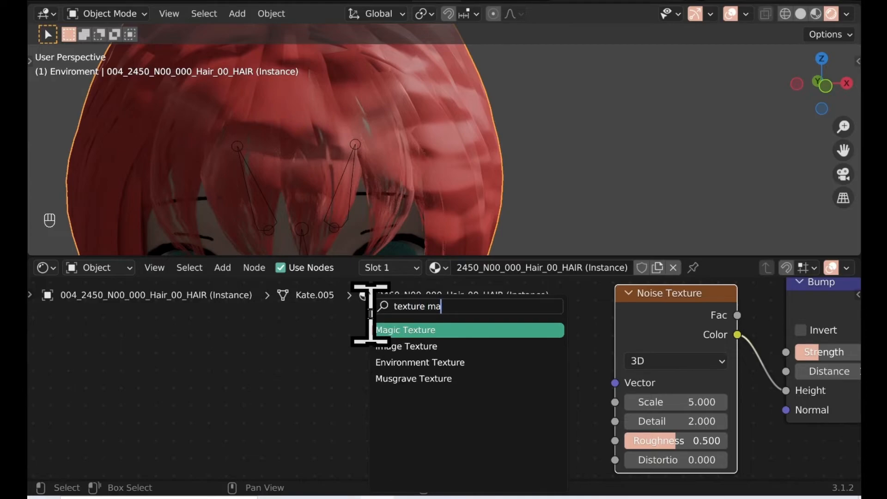
key("BackSpace")
key("BackSpace")
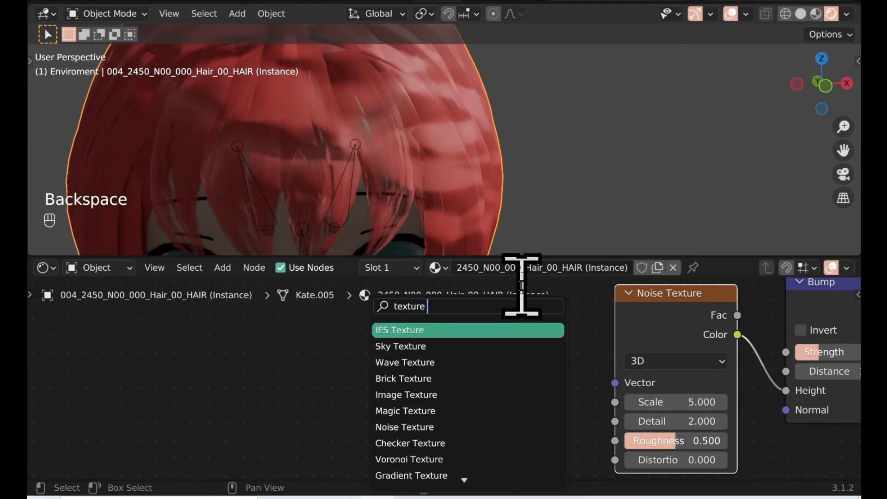
type("coo")
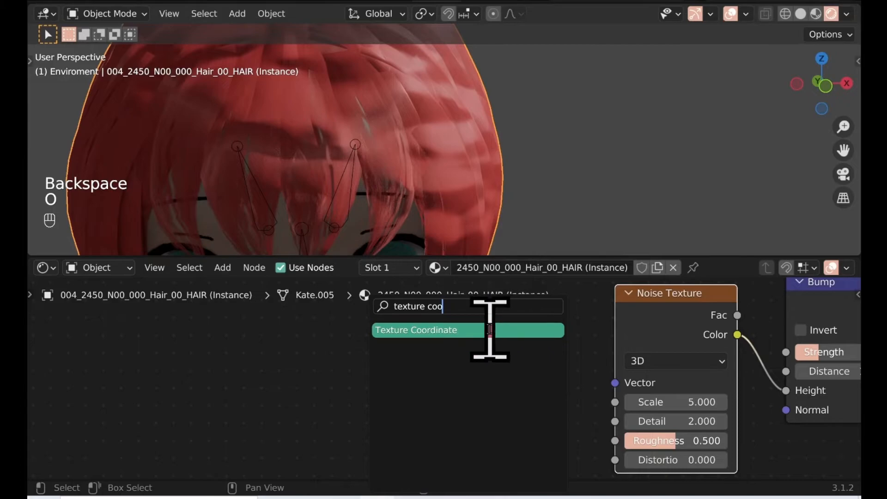
left_click(487, 328)
left_click(333, 326)
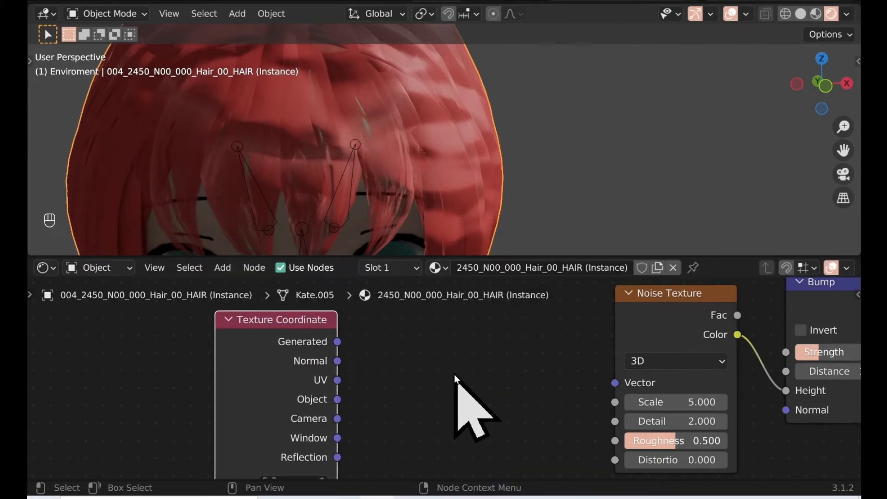
Add a Mapping node, feeding its Vector input from Texture Coordinate's UV output and connecting its output to the Noise Texture's Vector input
key("shift+a")
left_click(442, 316)
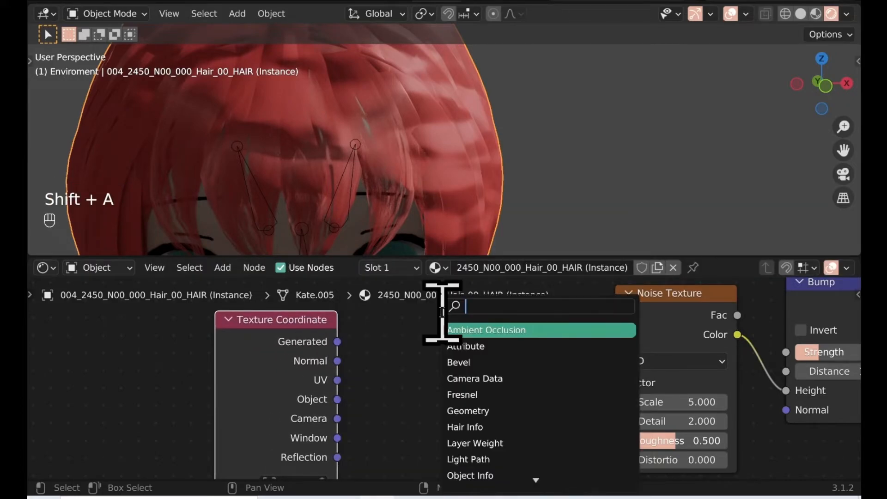
type("mapping")
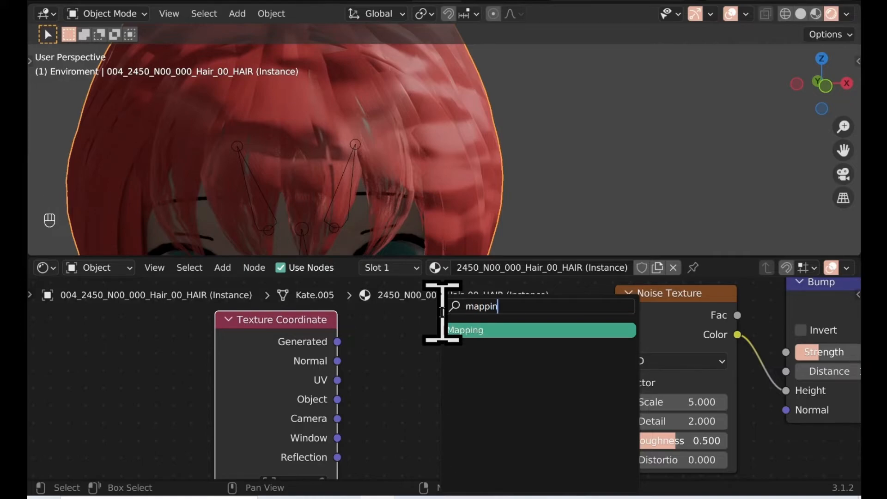
left_click(479, 329)
left_click(471, 337)
left_click_drag(536, 346, 614, 383)
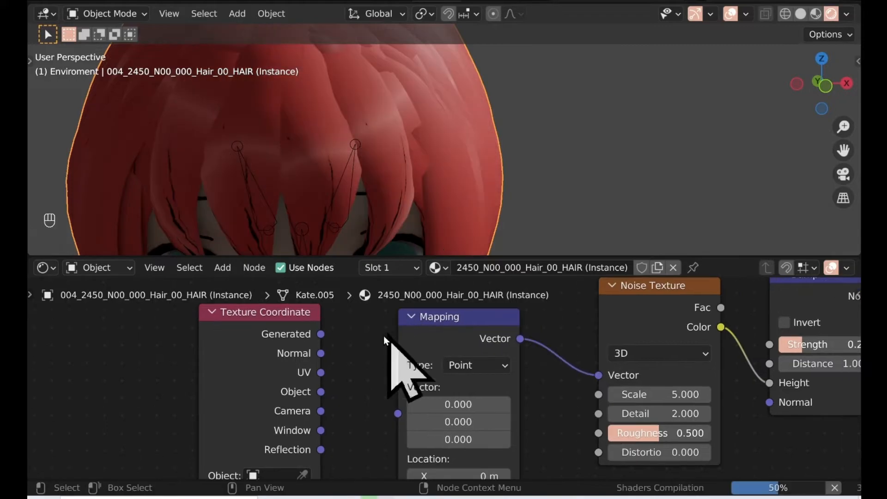
left_click_drag(329, 377, 395, 412)
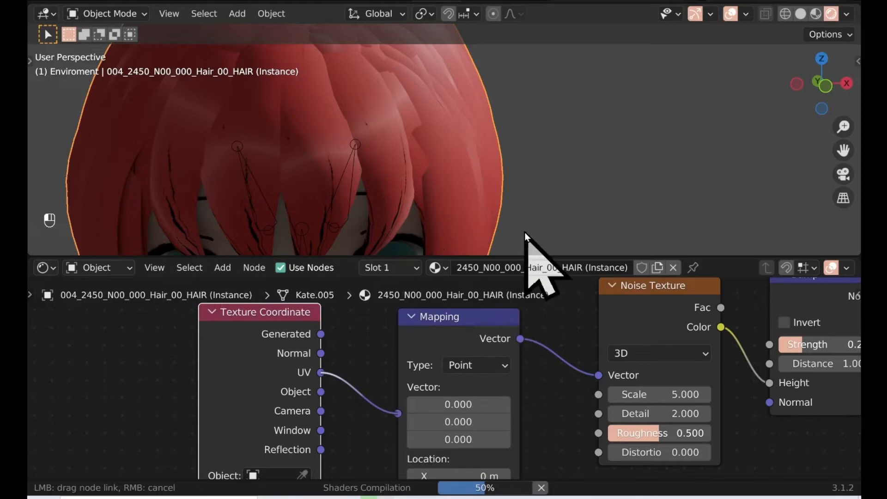
Adjust the Mapping node's X scale to stretch the bump noise into fine strands running along the hair
scroll(552, 173, "up", 2)
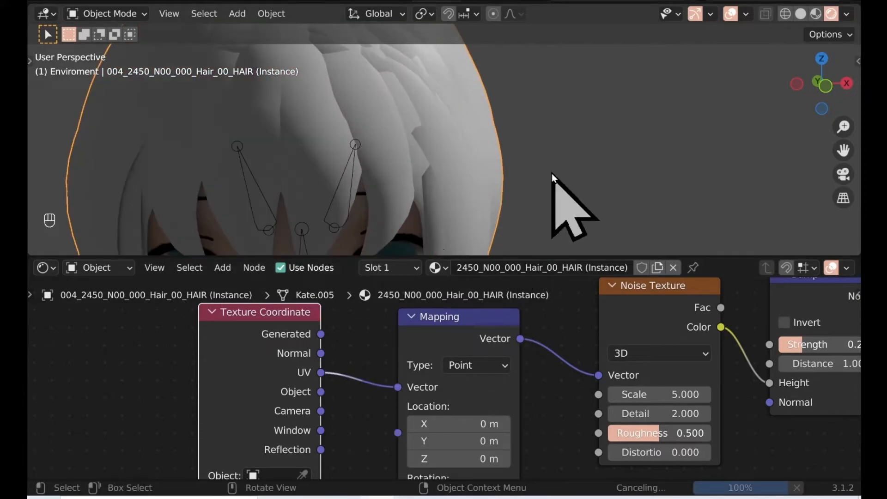
middle_click_drag(580, 307, 573, 272)
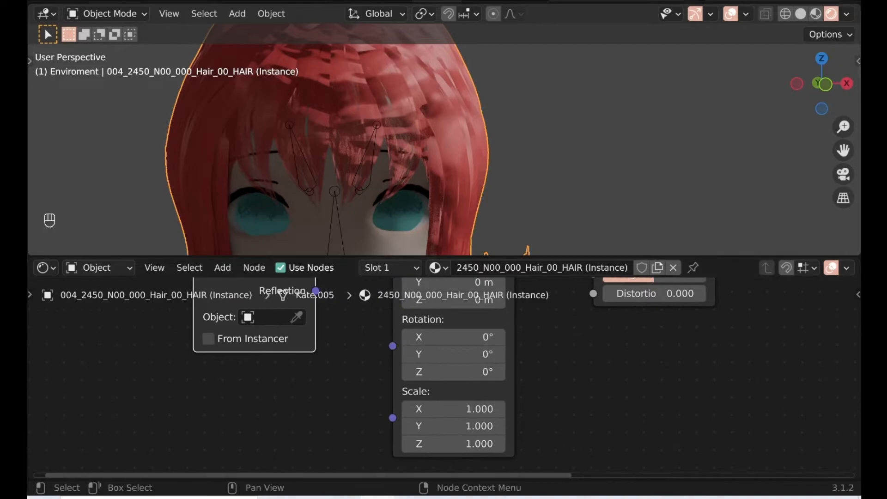
scroll(566, 390, "up", 3)
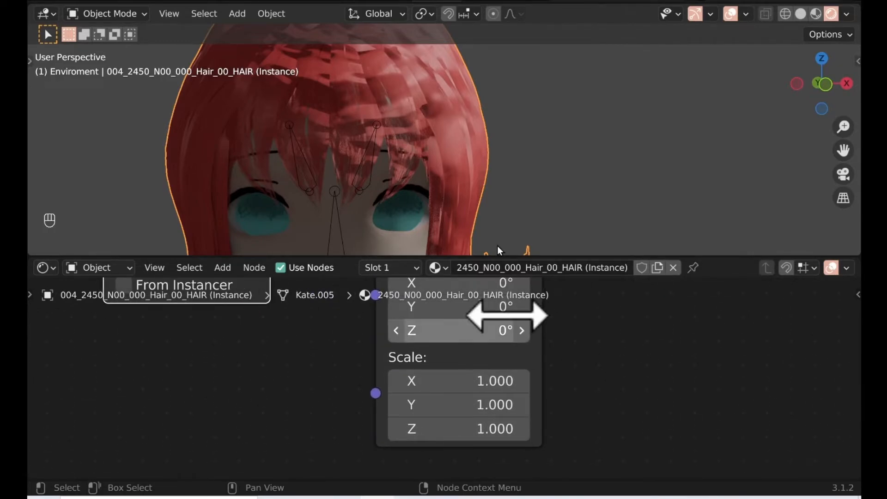
scroll(508, 136, "down", 3)
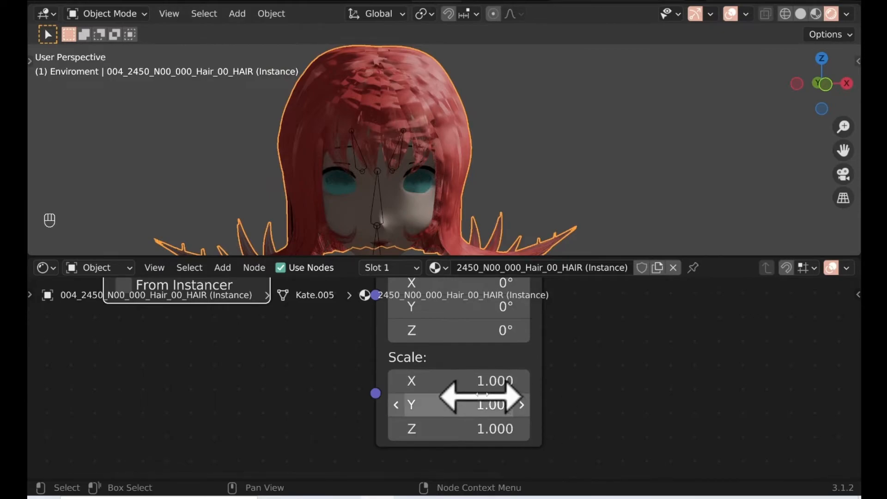
left_click_drag(478, 382, 445, 173)
scroll(545, 150, "down", 4)
middle_click_drag(449, 170, 354, 163)
scroll(552, 149, "up", 4)
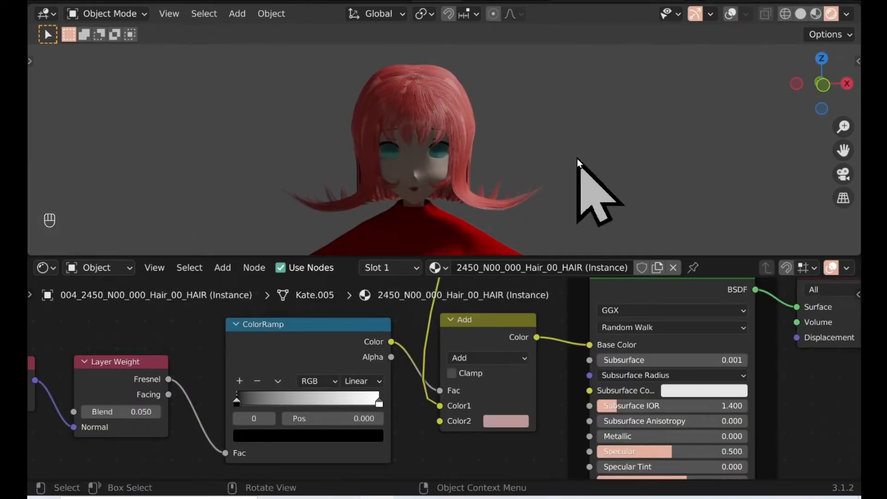